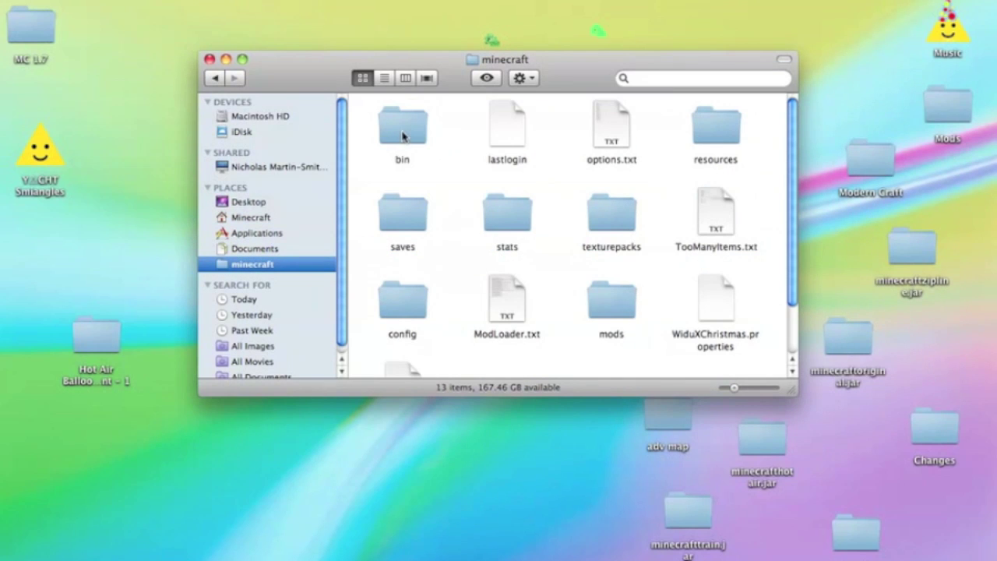
Browse the mob texture folder inside bin > minecraft.jar, then close it
double_click(403, 136)
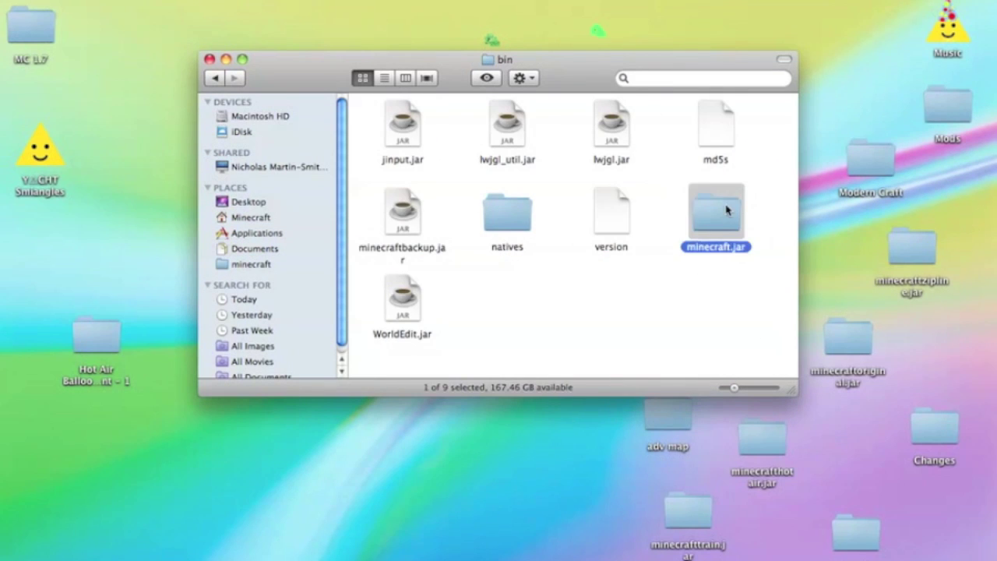
double_click(727, 209)
scroll(727, 209, up, 2)
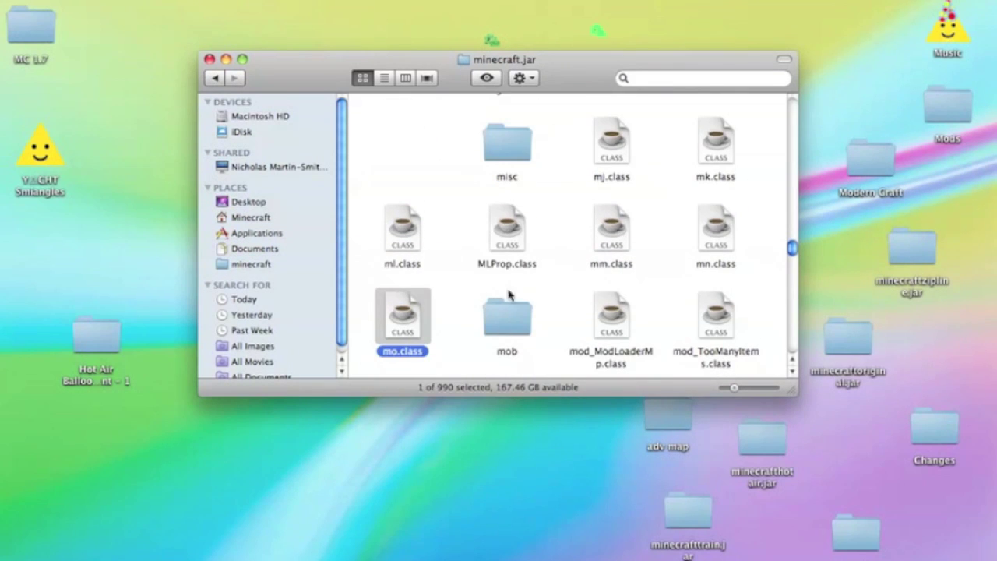
click(499, 335)
double_click(500, 336)
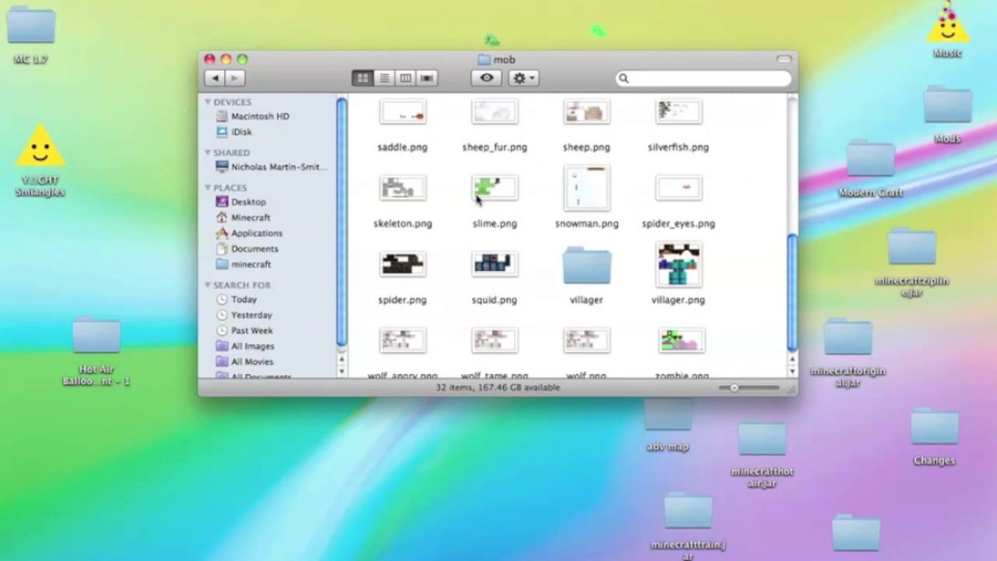
scroll(478, 200, up, 3)
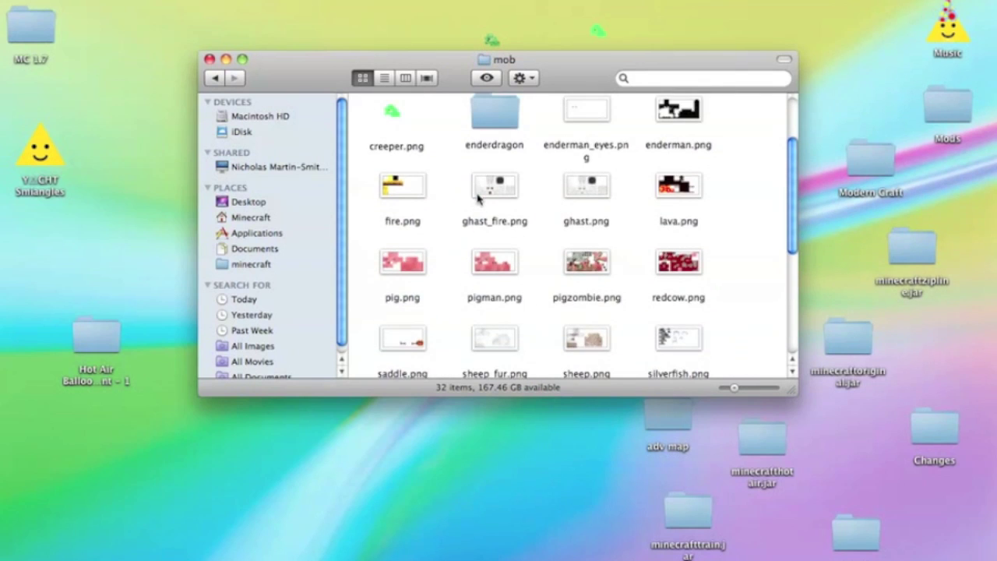
scroll(479, 198, up, 1)
scroll(479, 199, up, 1)
key(super+w)
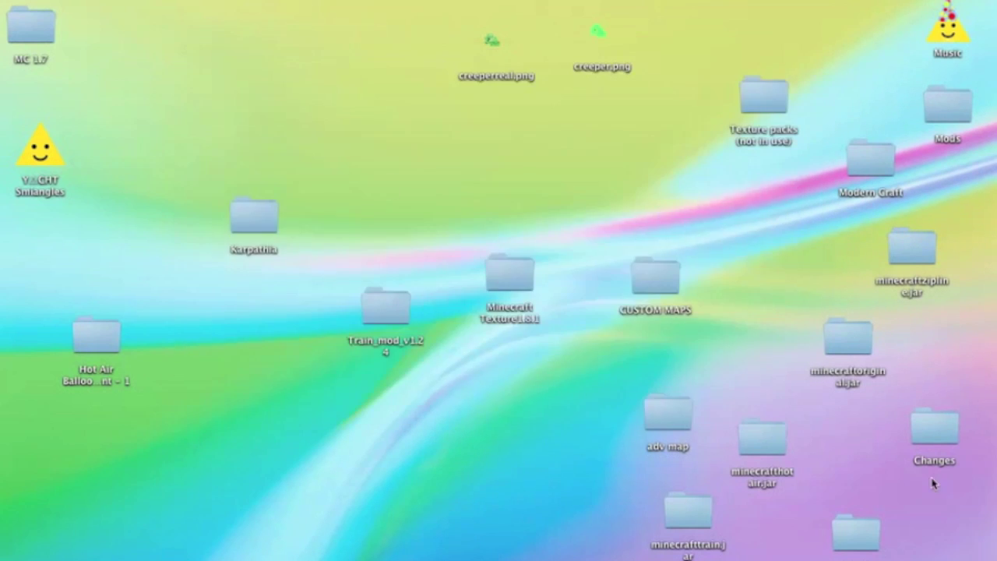
Preview creeper.png in the mob folder of minecraftoriginal.jar, then close its windows
double_click(841, 344)
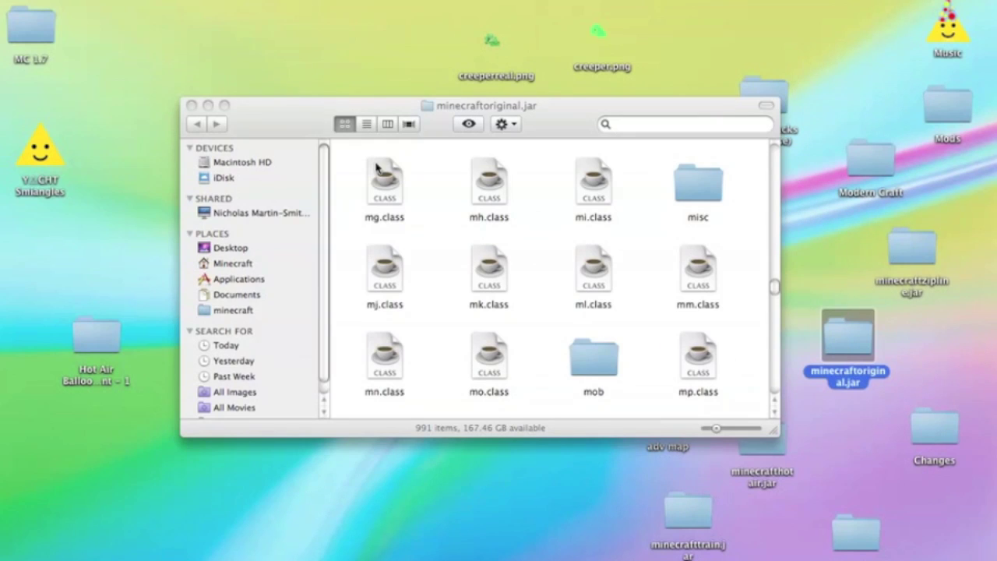
double_click(620, 390)
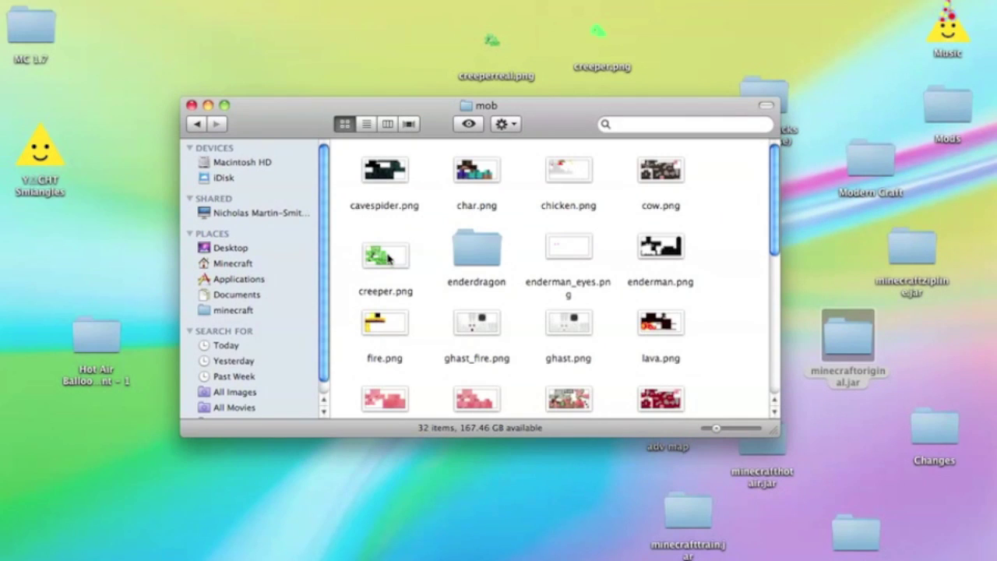
double_click(387, 259)
key(super+w)
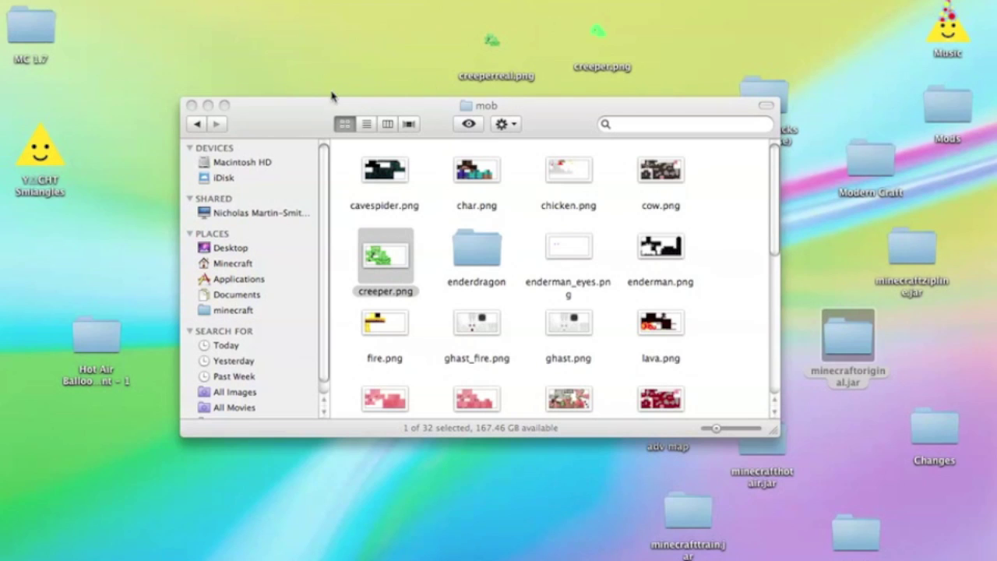
click(323, 112)
key(super+w)
Preview creeperreal.png from the desktop and return to the desktop files
double_click(490, 40)
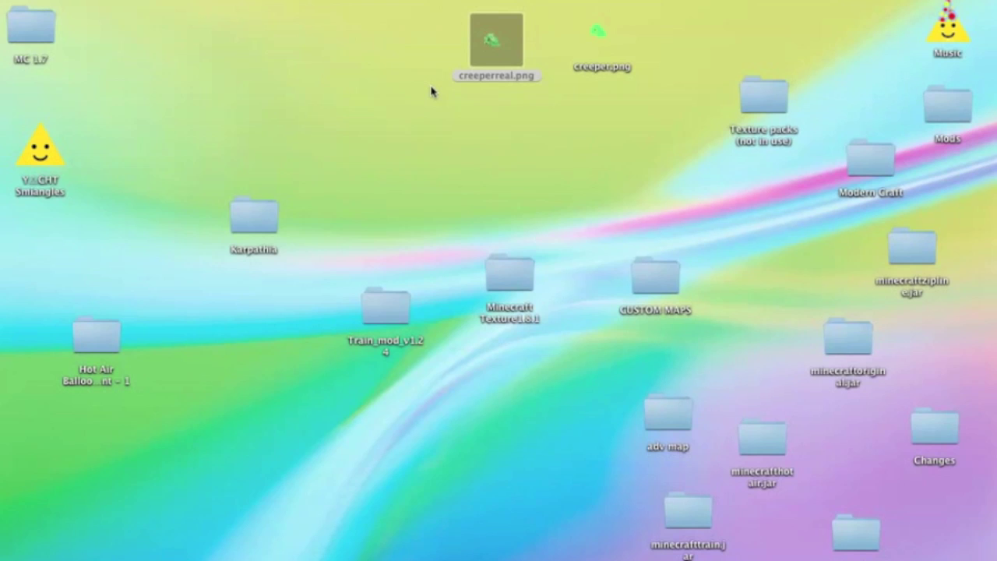
key(super+q)
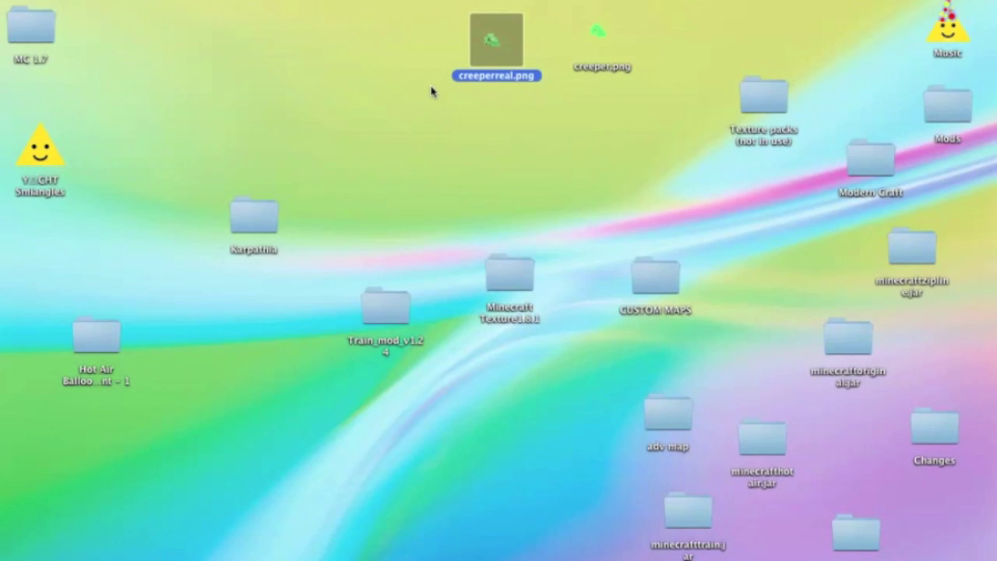
right_click(486, 60)
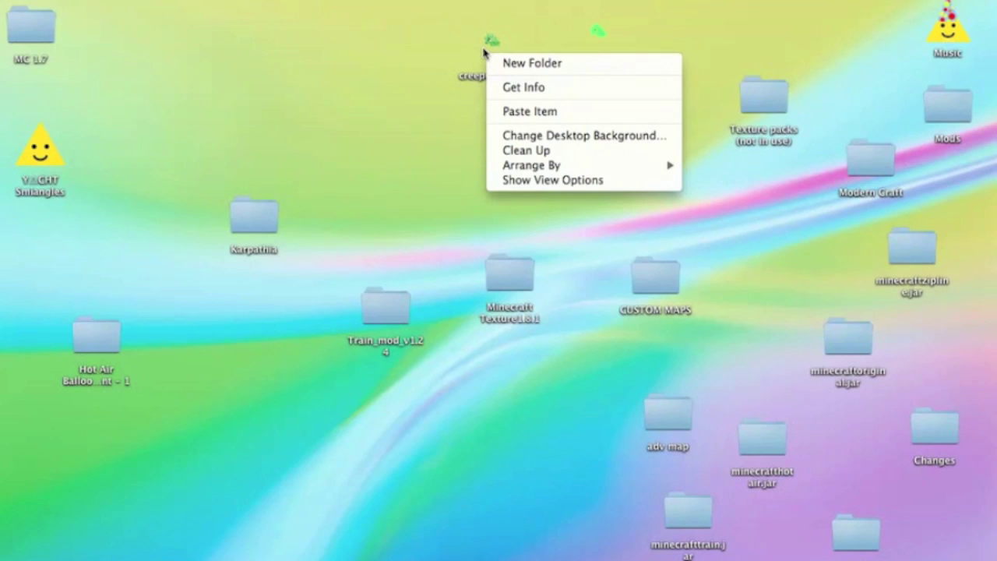
Select creeperreal.png on the desktop and open it with GraphicConverter X from its context menu
click(484, 52)
click(492, 45)
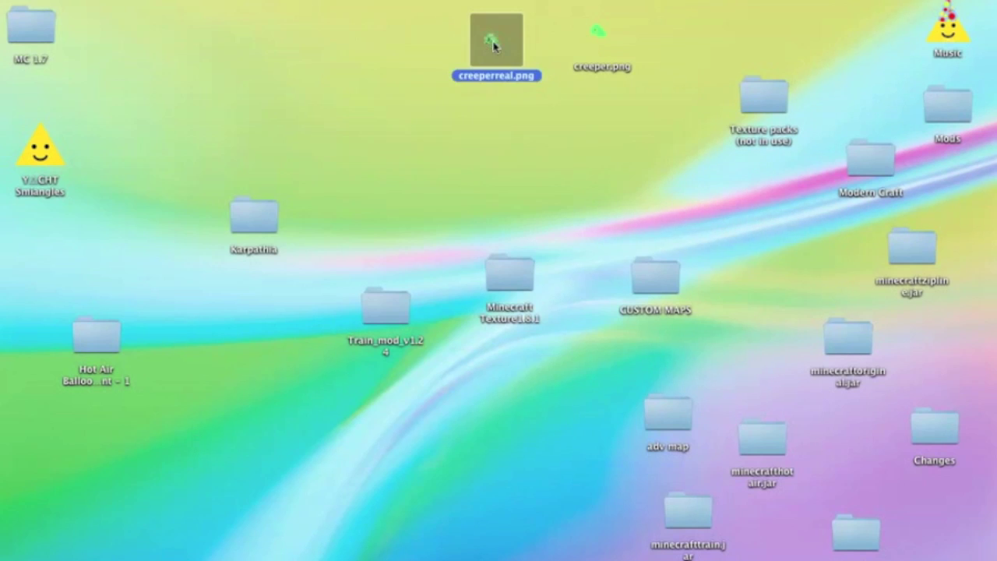
right_click(493, 46)
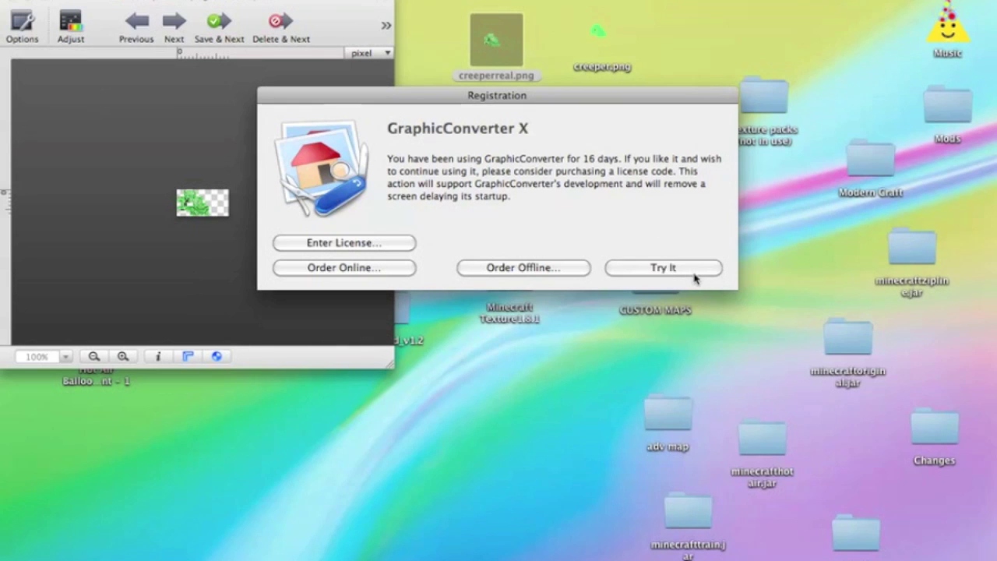
Dismiss the registration notice with Try It and view the creeper texture at 500%
click(692, 272)
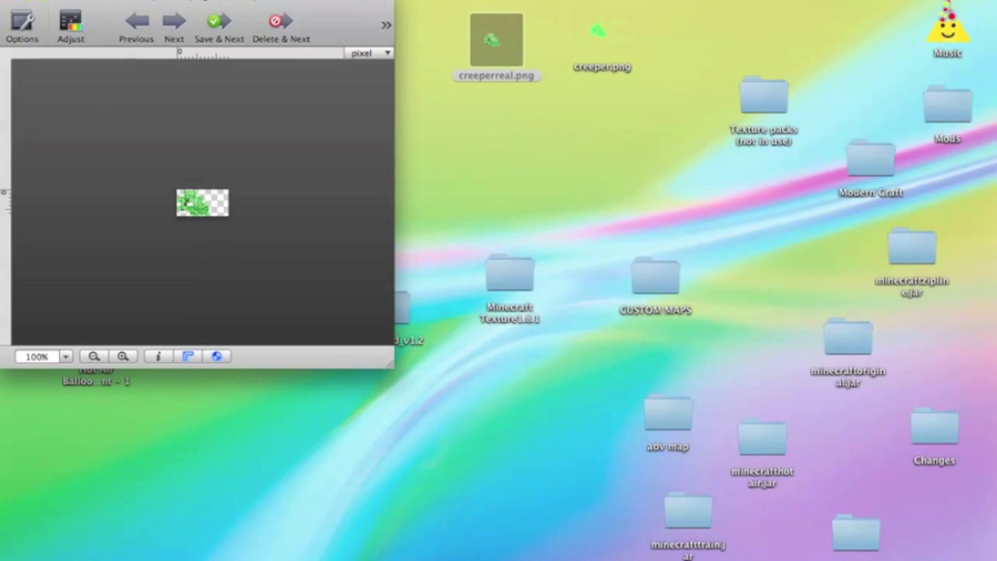
click(265, 0)
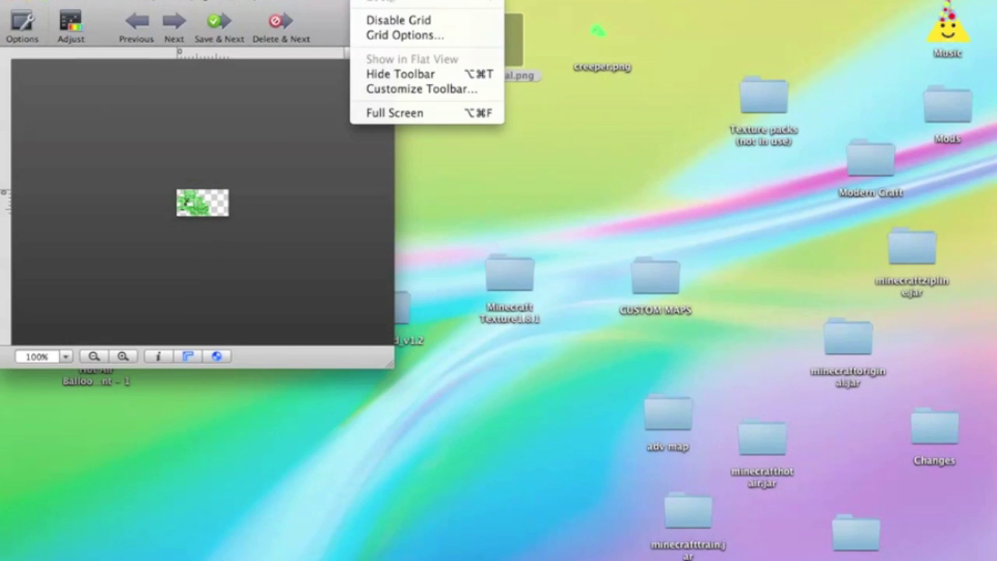
key(Escape)
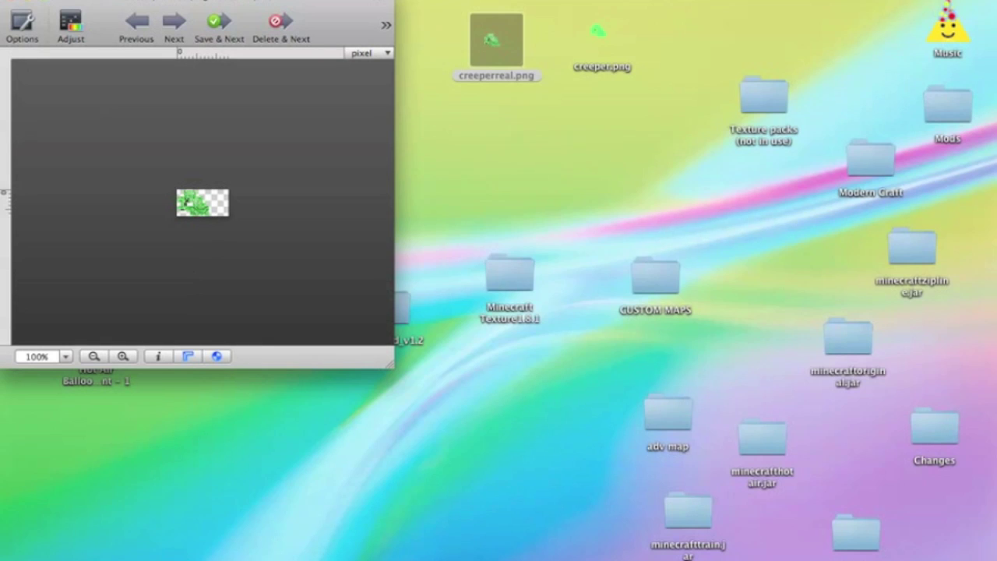
click(370, 2)
mouse_move(420, 0)
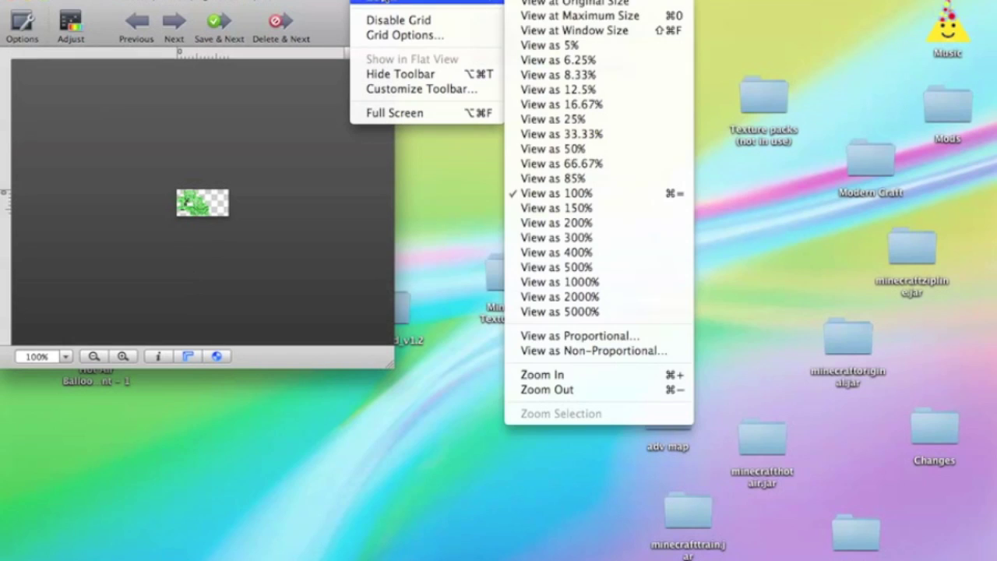
click(564, 270)
click(370, 2)
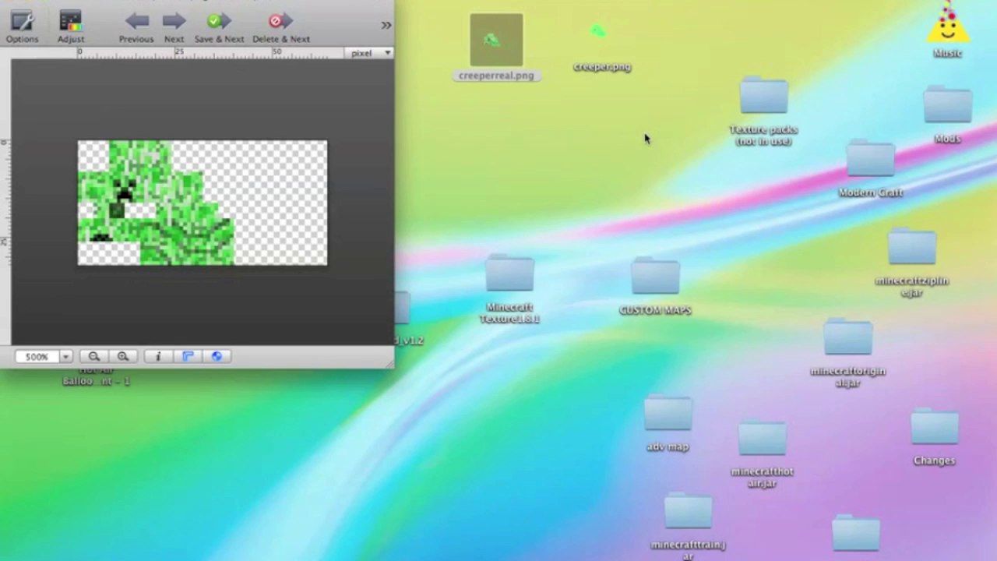
click(664, 159)
click(351, 173)
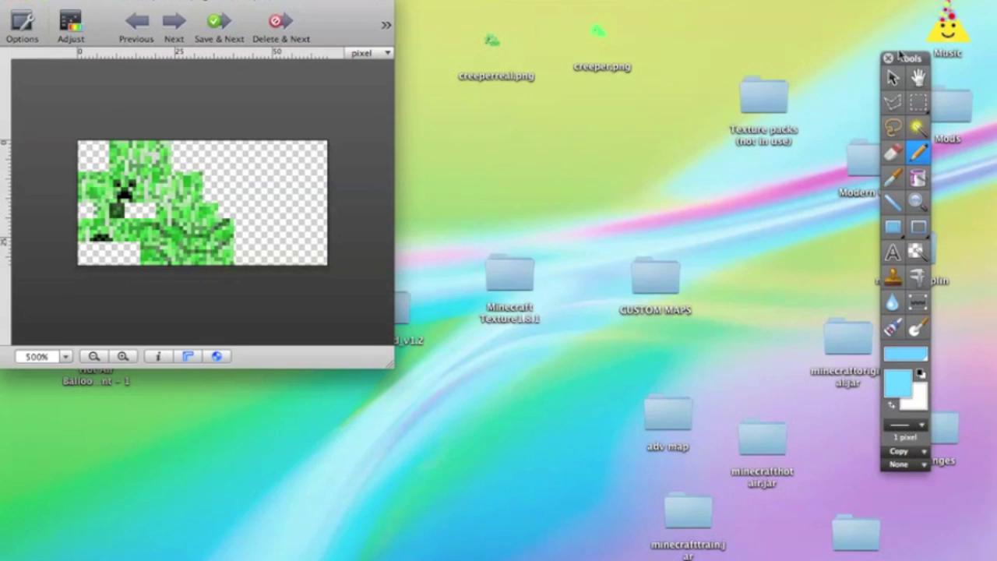
Move the Tools palette beside the image and toggle it off and on via Window > Toolbox
mouse_move(903, 54)
mouse_down()
mouse_move(850, 4)
mouse_move(751, 8)
mouse_up()
click(373, 2)
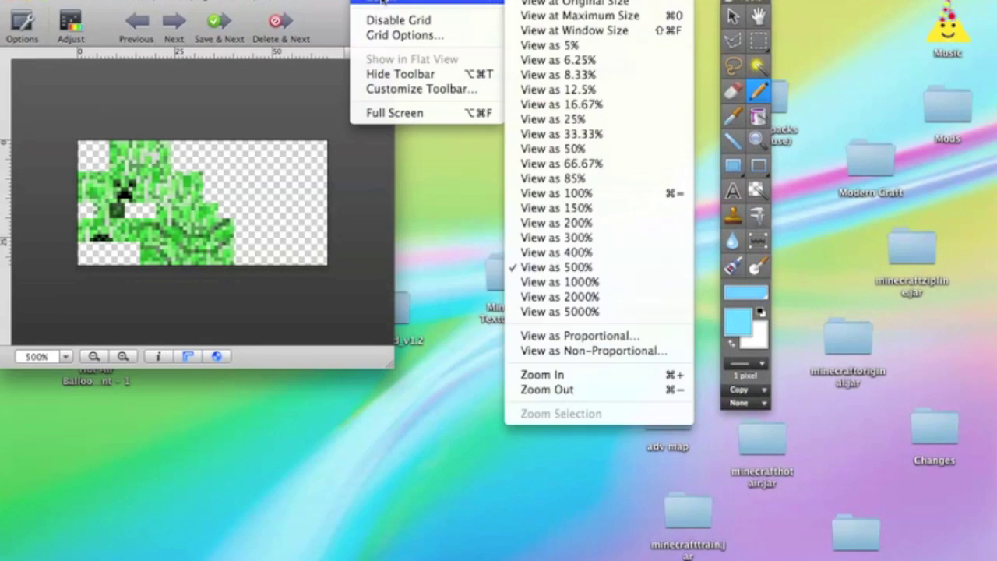
key(Escape)
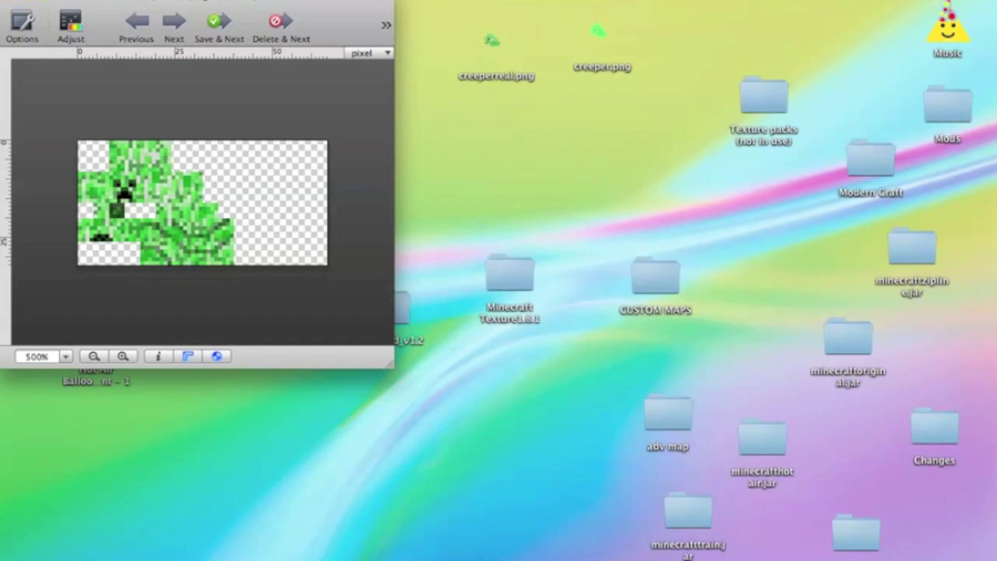
click(417, 2)
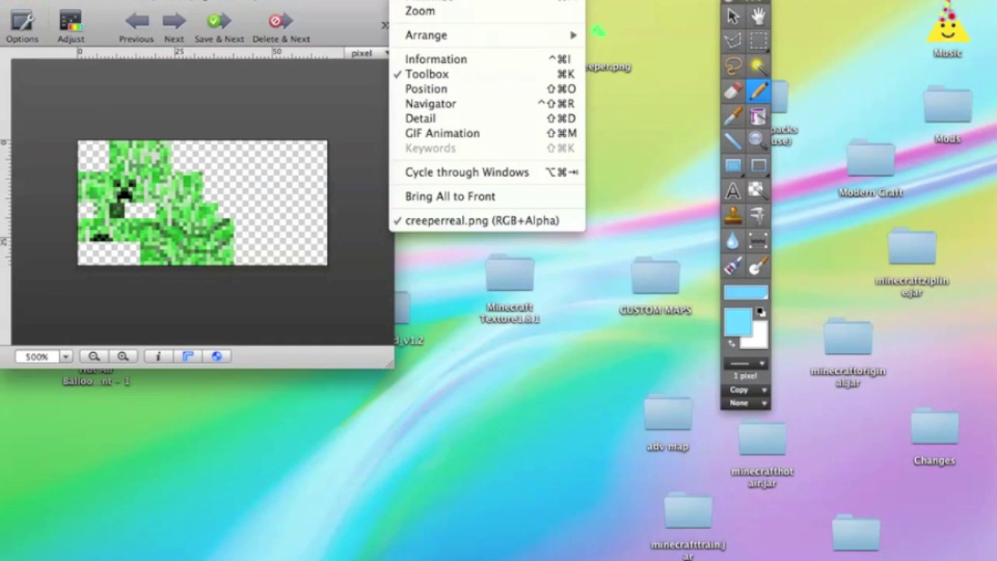
click(427, 76)
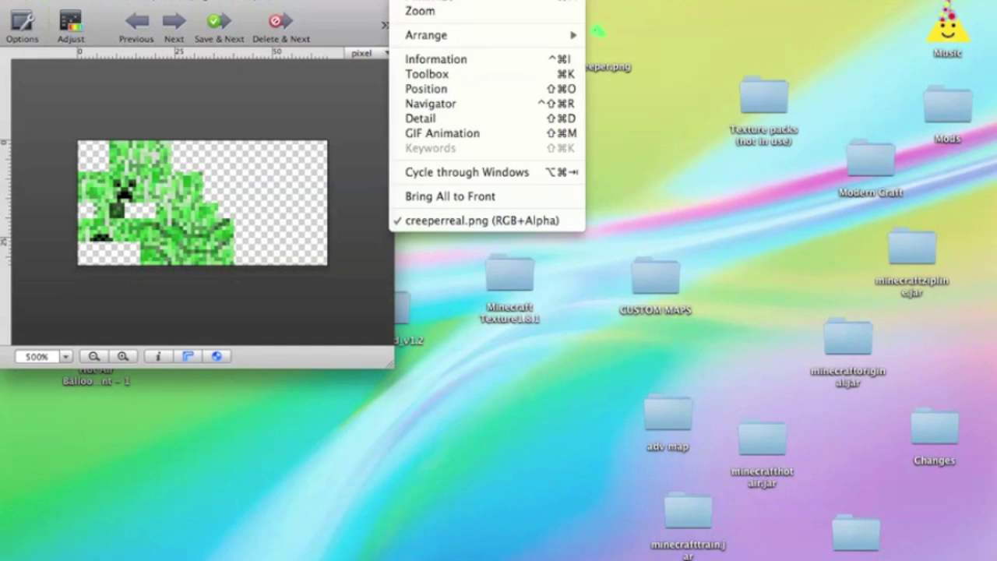
click(427, 74)
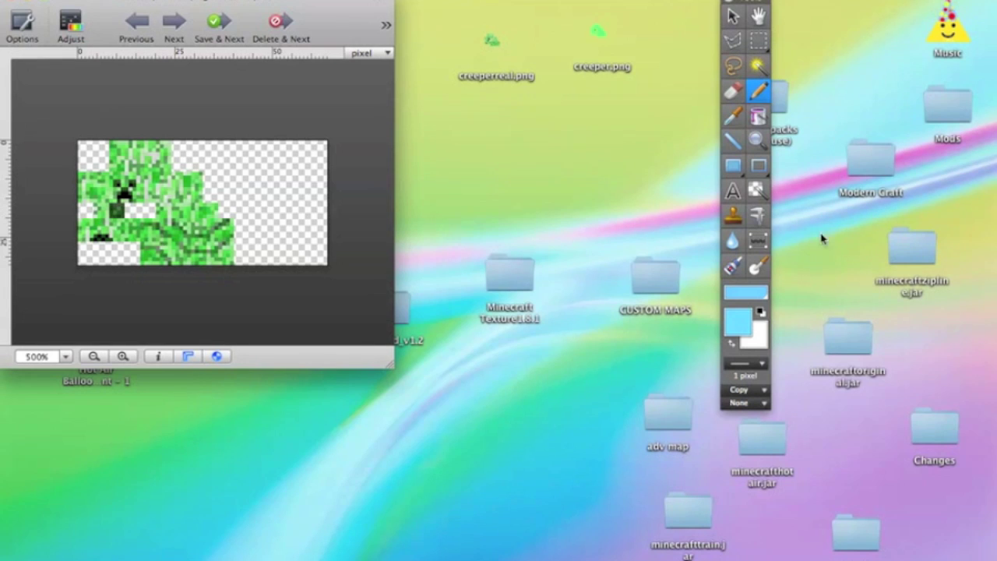
Try lime green and black drawing colours in the colour picker, then close it
click(751, 295)
click(751, 294)
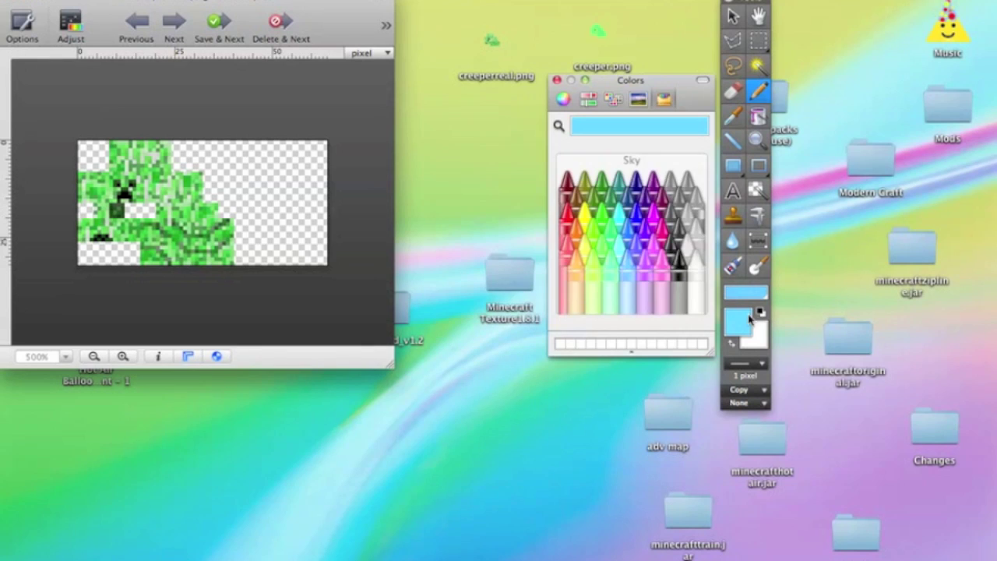
click(601, 255)
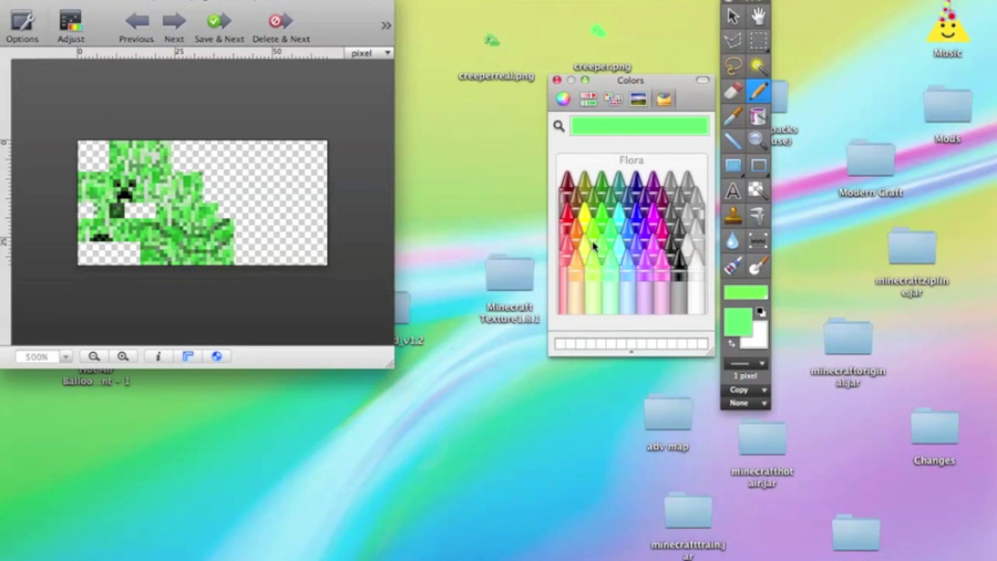
click(592, 242)
click(682, 285)
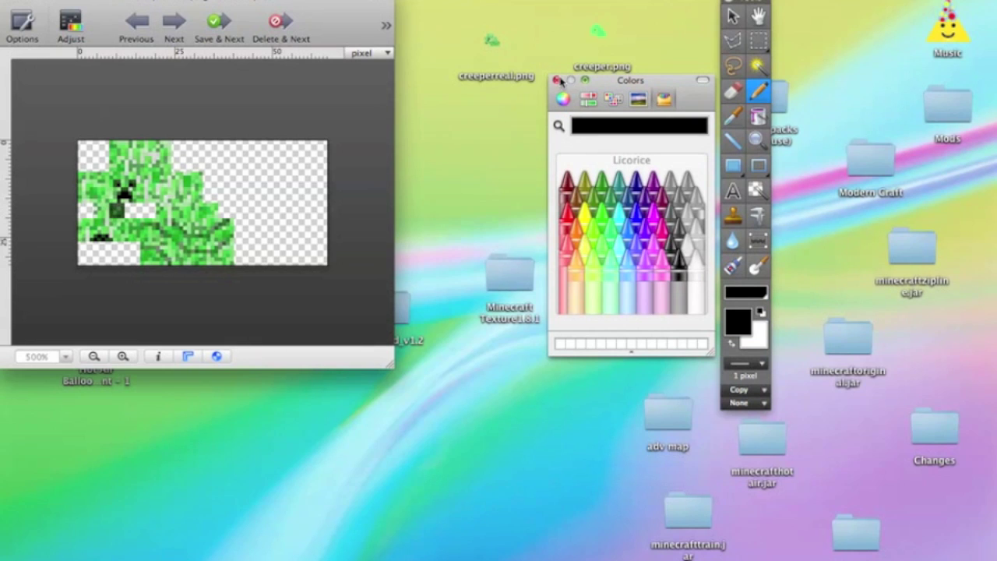
click(557, 80)
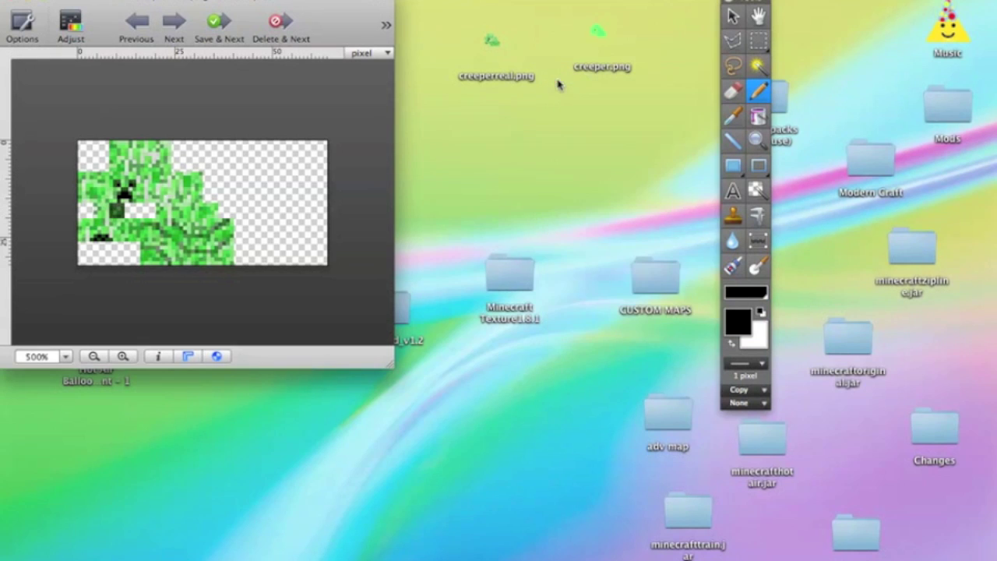
Set white as the drawing colour with the pencil tool and bring the image window forward
click(733, 91)
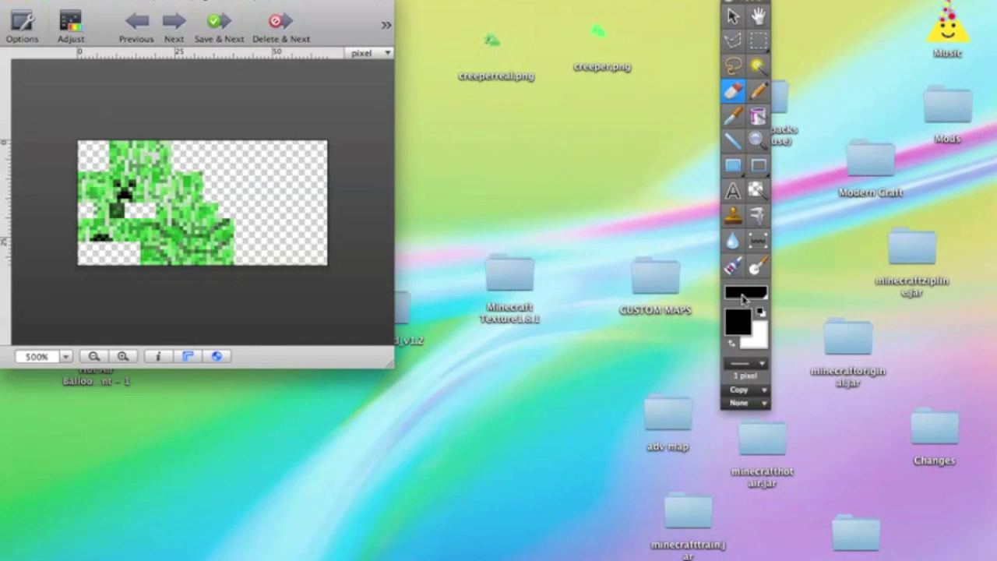
click(744, 297)
click(740, 321)
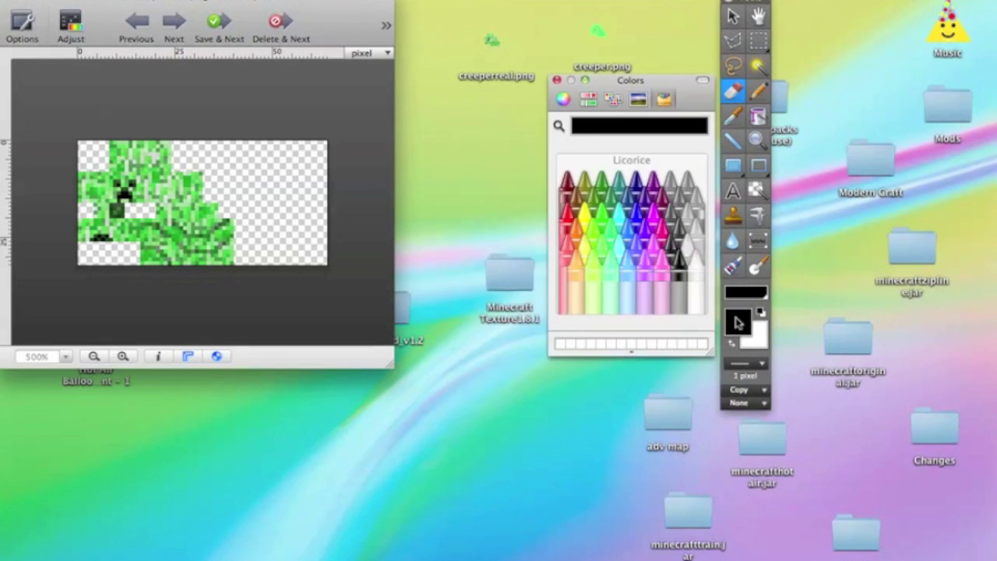
click(701, 282)
click(760, 90)
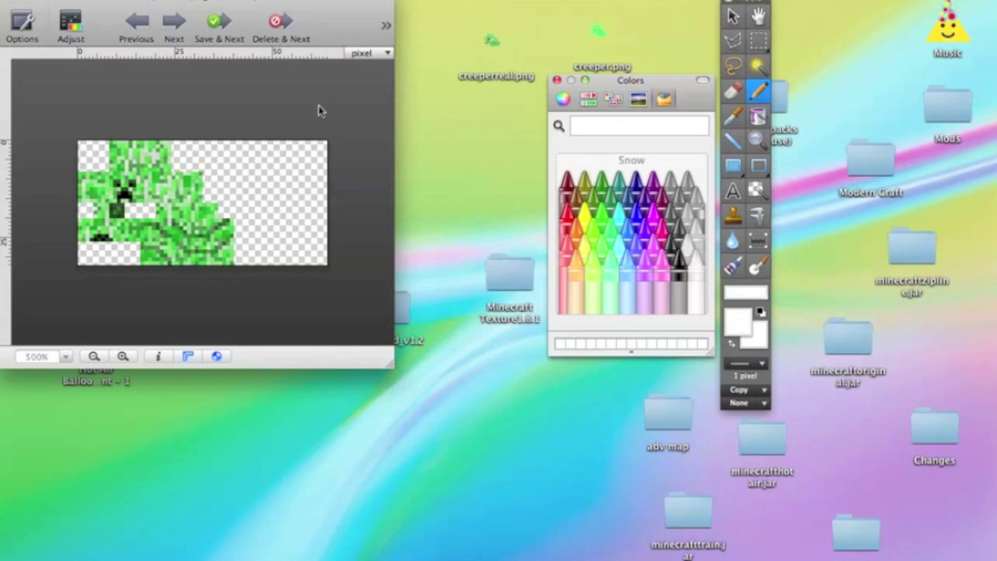
click(122, 187)
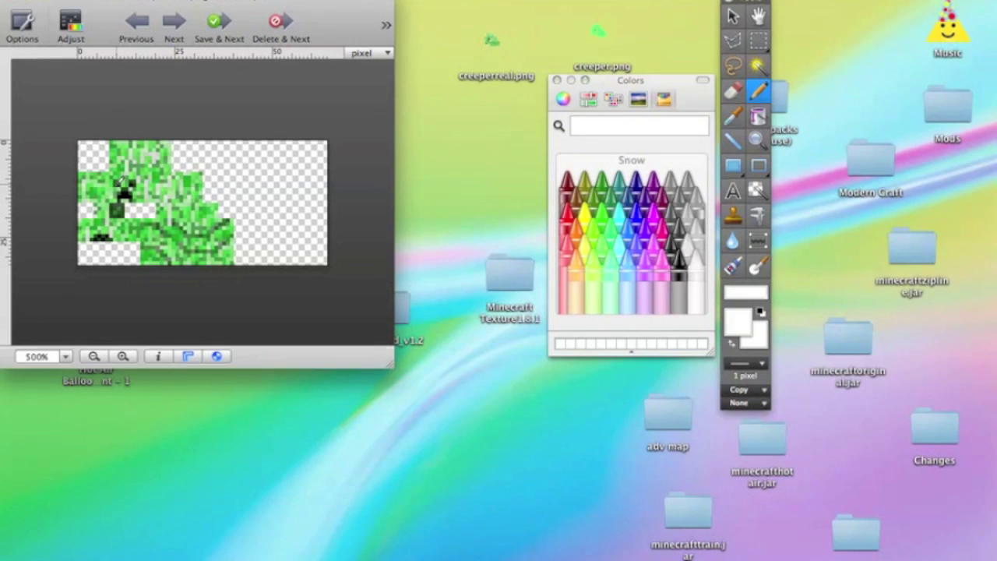
click(276, 0)
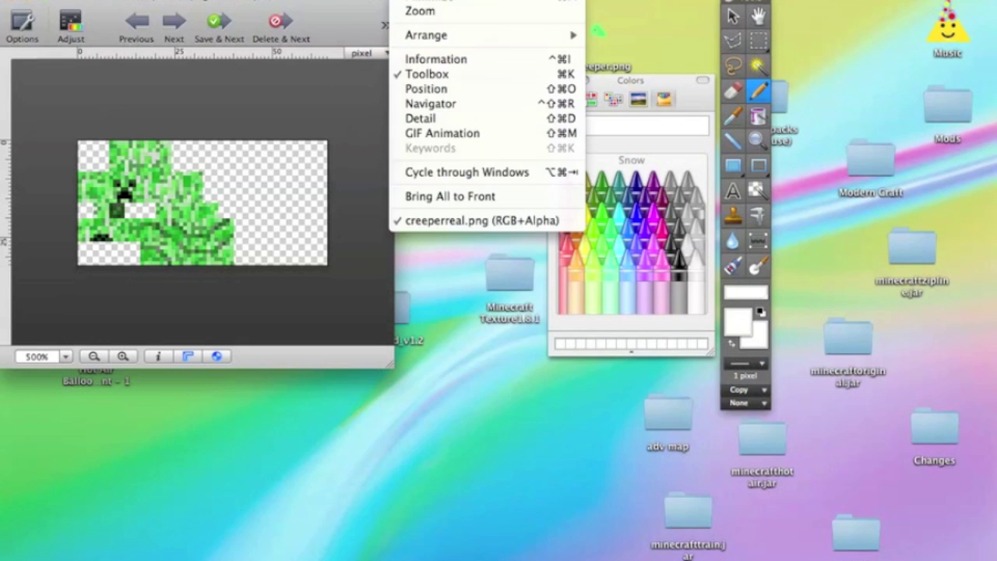
mouse_move(425, 0)
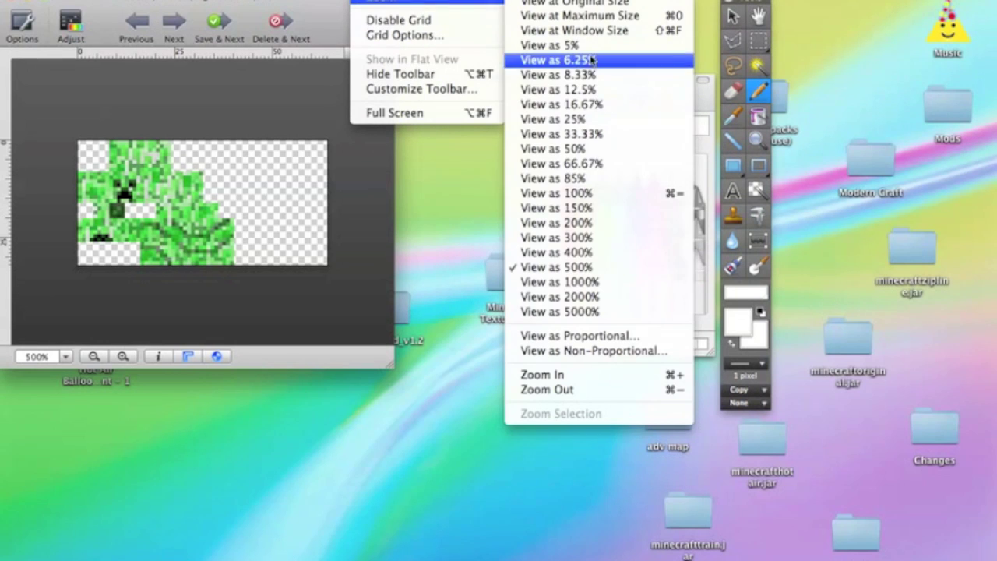
Zoom to 1000% and pencil white eye pixels with Blueberry blue pupils
click(601, 283)
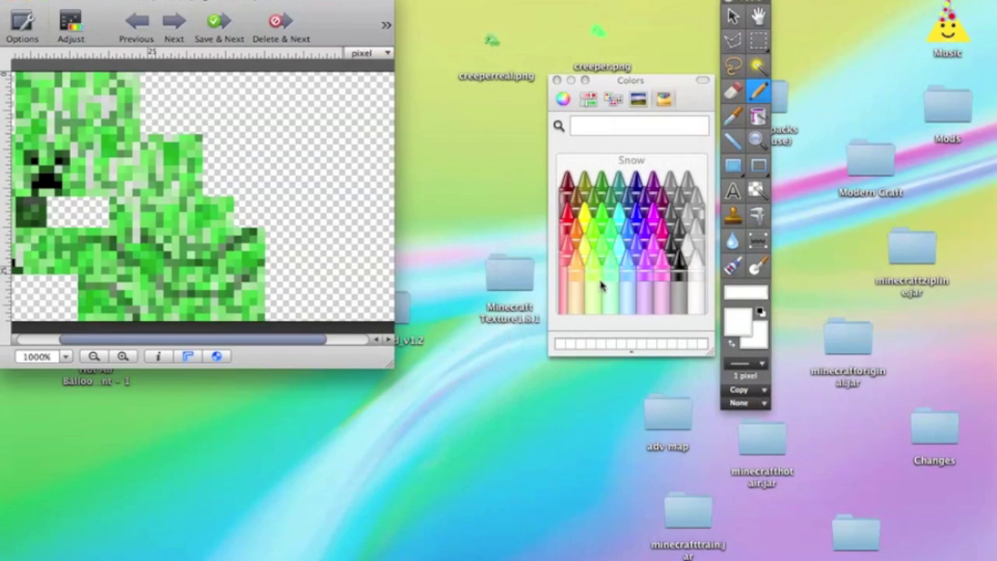
scroll(300, 280, left, 3)
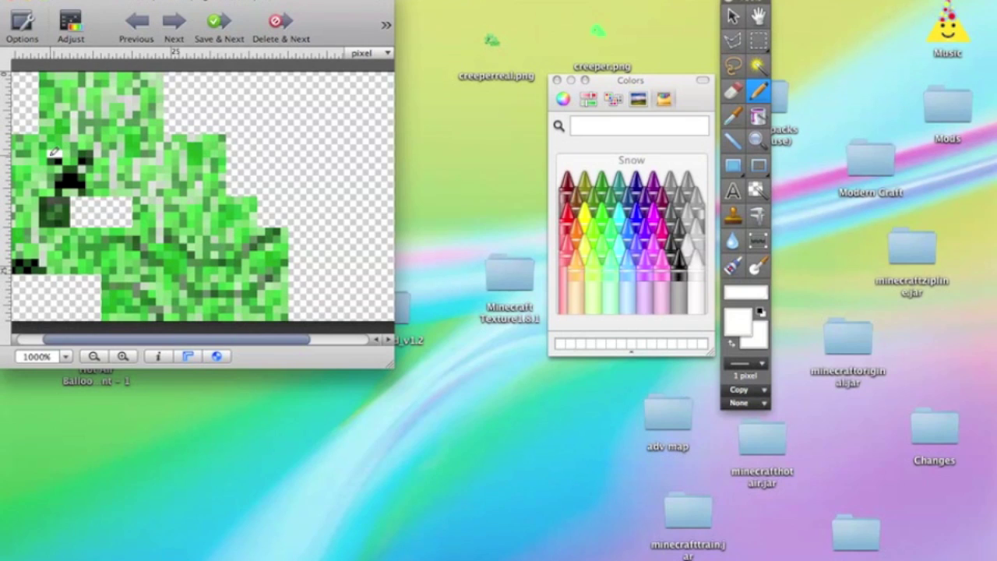
click(53, 158)
click(82, 159)
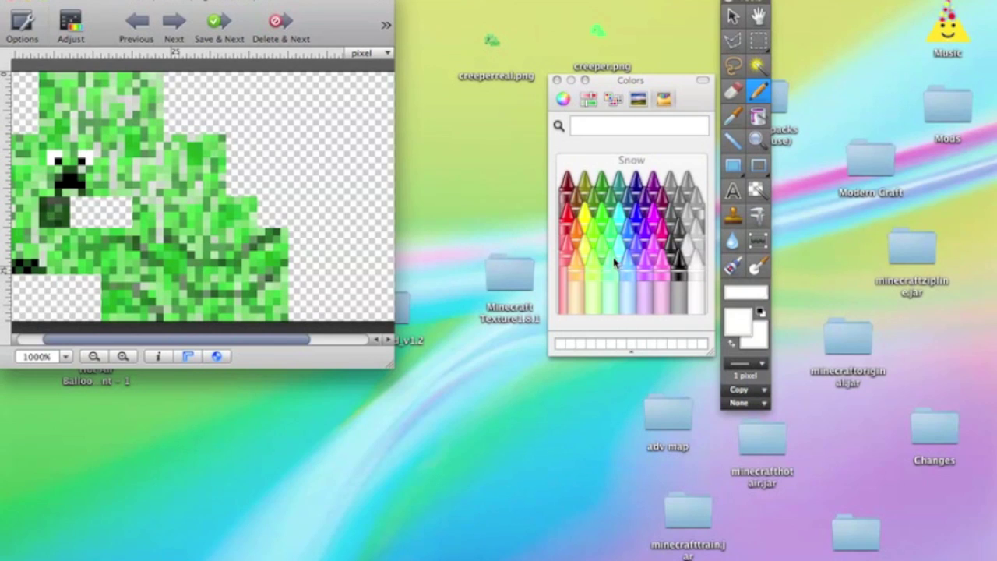
click(639, 214)
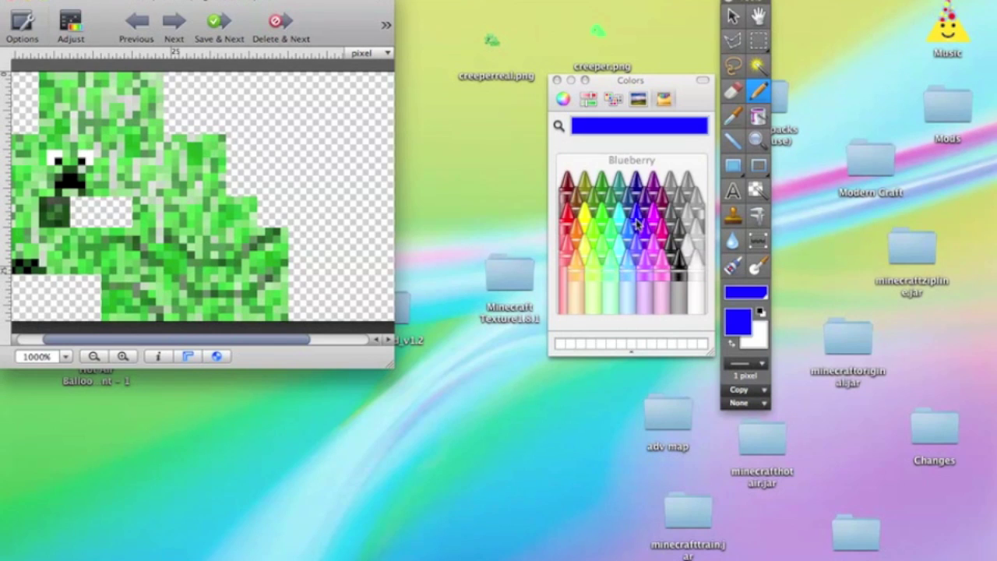
click(59, 161)
click(733, 81)
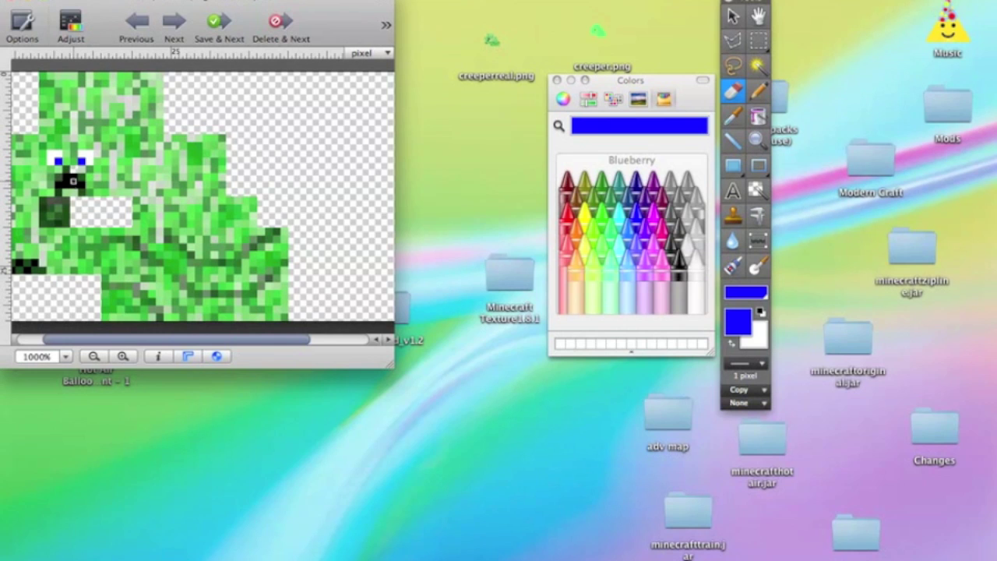
Set the eraser width and height to 7
click(736, 86)
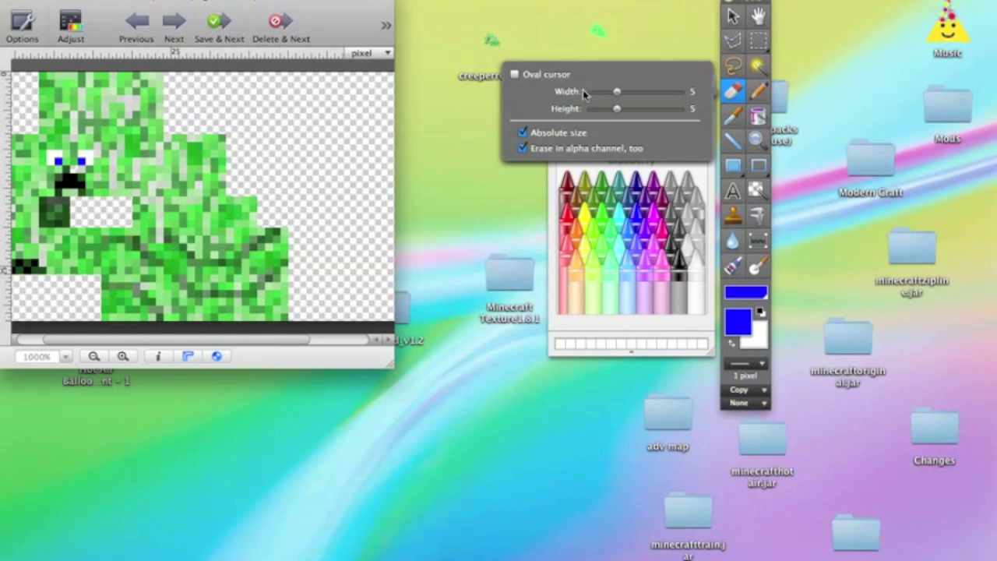
drag(619, 93, 636, 110)
click(633, 92)
click(67, 168)
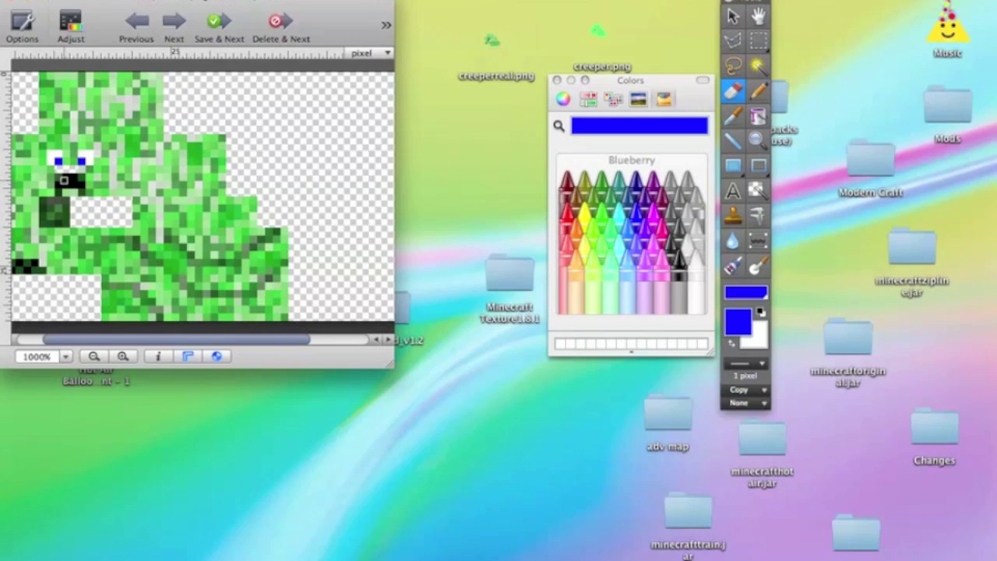
Erase all the black pixels of the creeper's frowning mouth
mouse_move(58, 181)
mouse_down()
mouse_move(81, 176)
mouse_move(84, 184)
mouse_up()
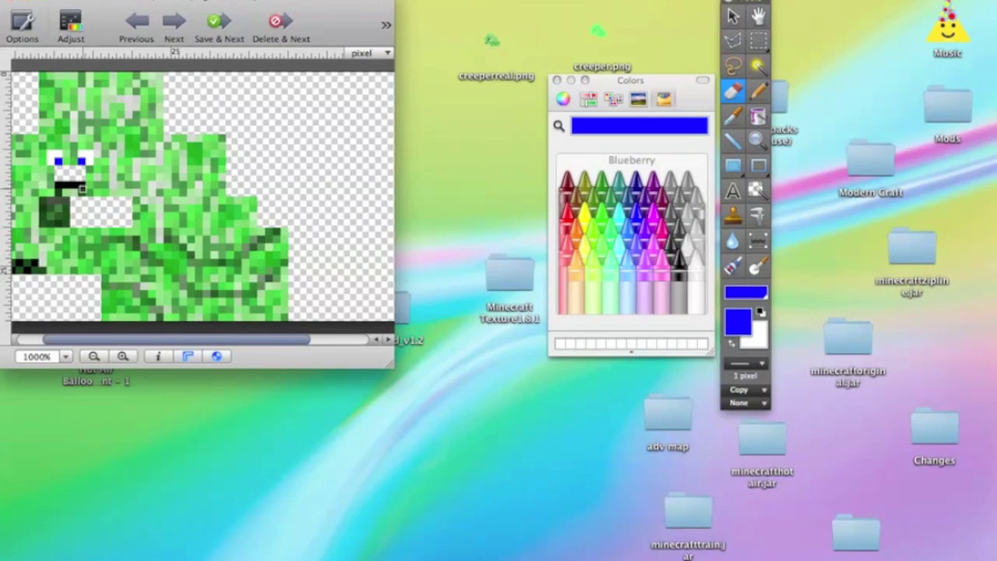
mouse_move(83, 184)
mouse_down()
mouse_move(58, 190)
mouse_move(79, 185)
mouse_up()
drag(69, 185, 86, 186)
click(598, 213)
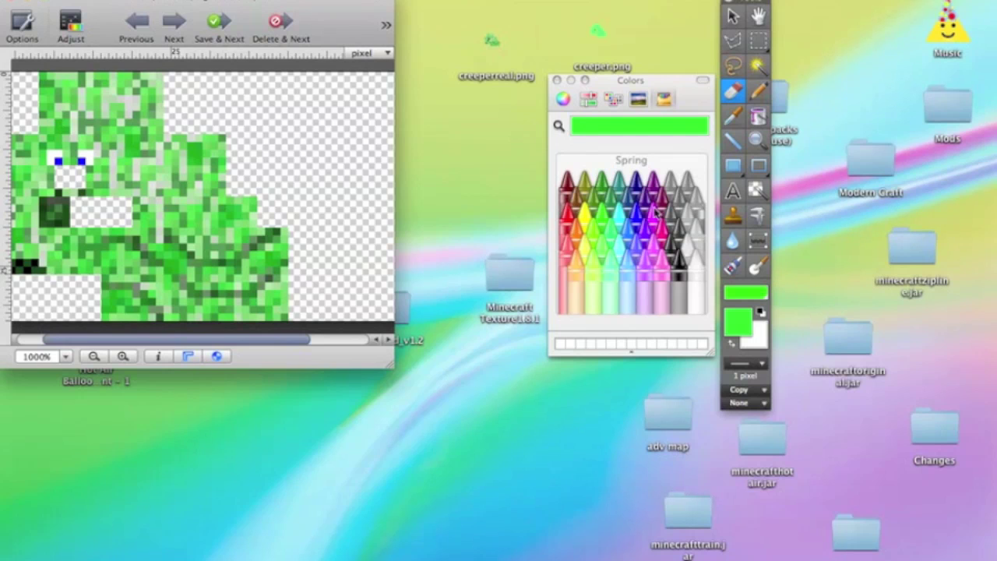
Pick a face-matching green from the colour wheel and pencil it into the mouth gap
click(563, 99)
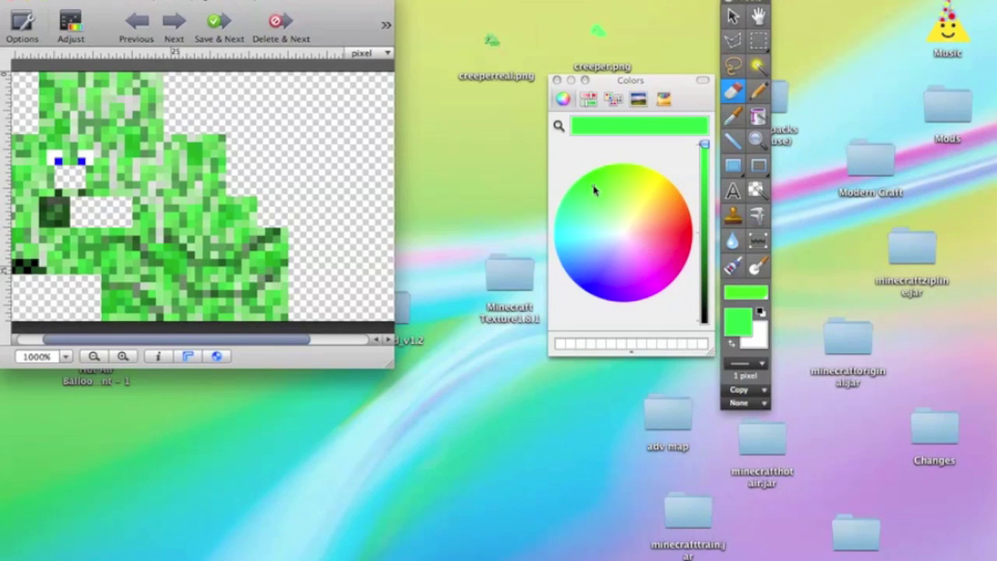
drag(594, 190, 582, 204)
click(602, 201)
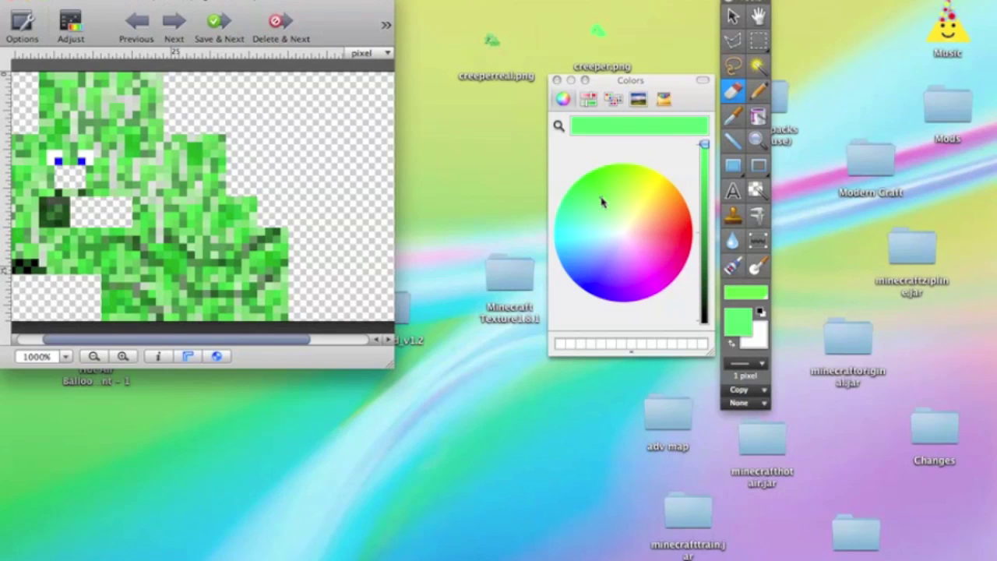
click(592, 192)
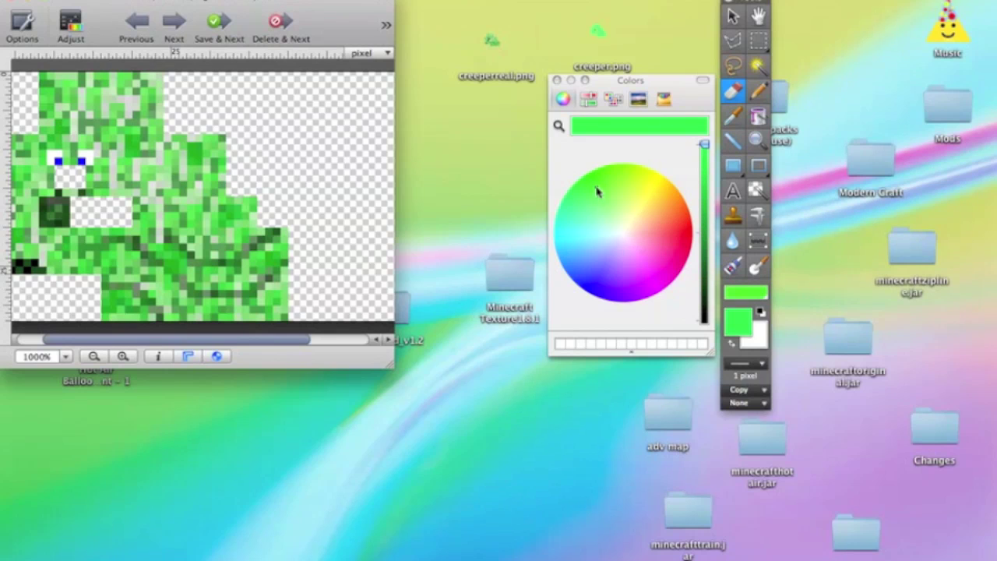
click(756, 92)
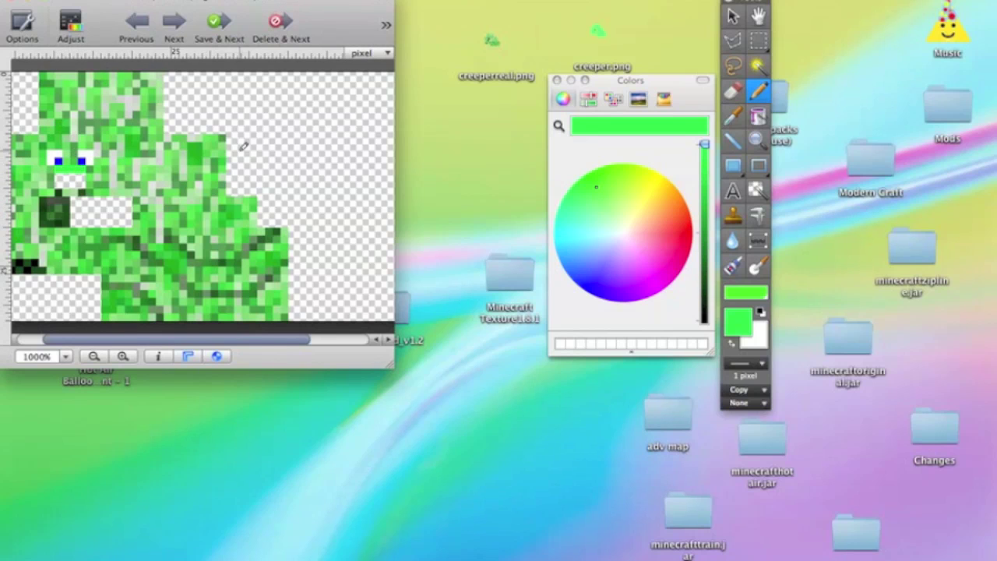
click(607, 194)
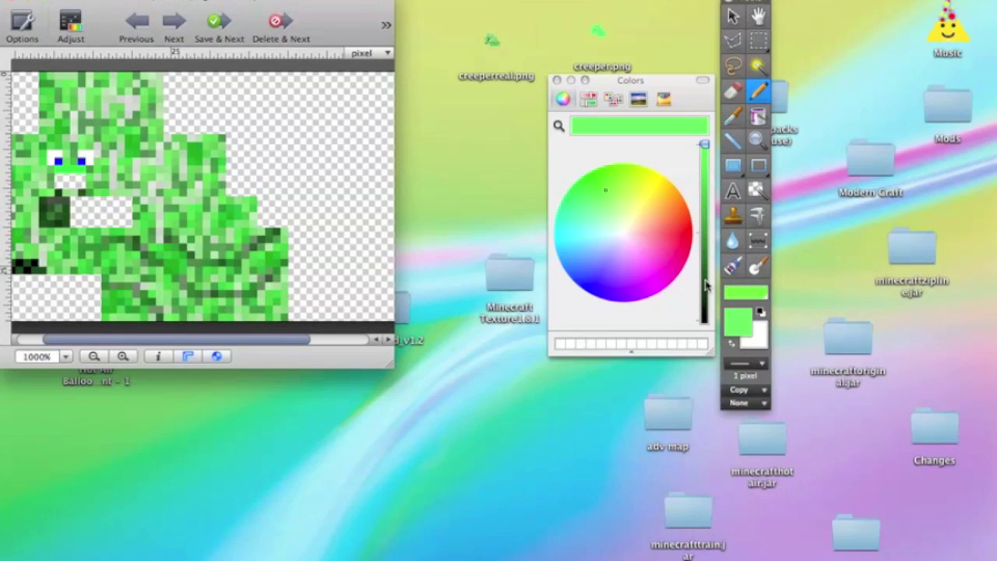
drag(707, 269, 708, 226)
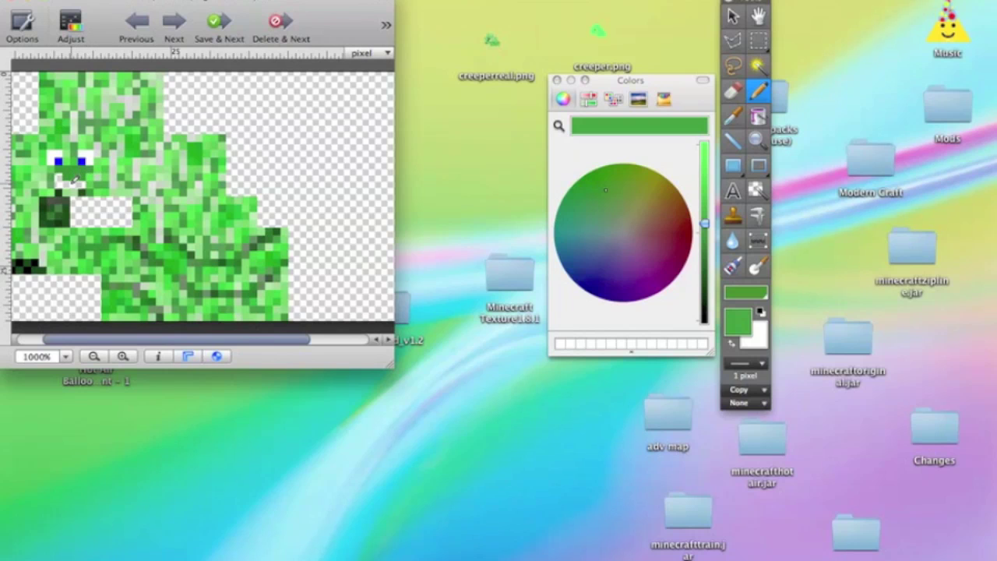
click(65, 185)
click(630, 200)
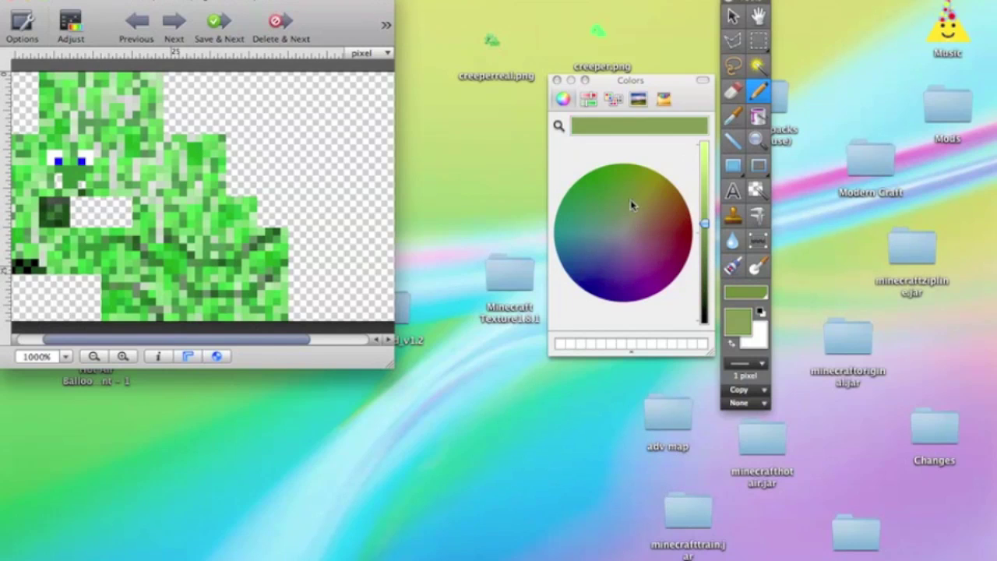
Pencil a red smile using the Apple palette list, then repaint it black
click(588, 99)
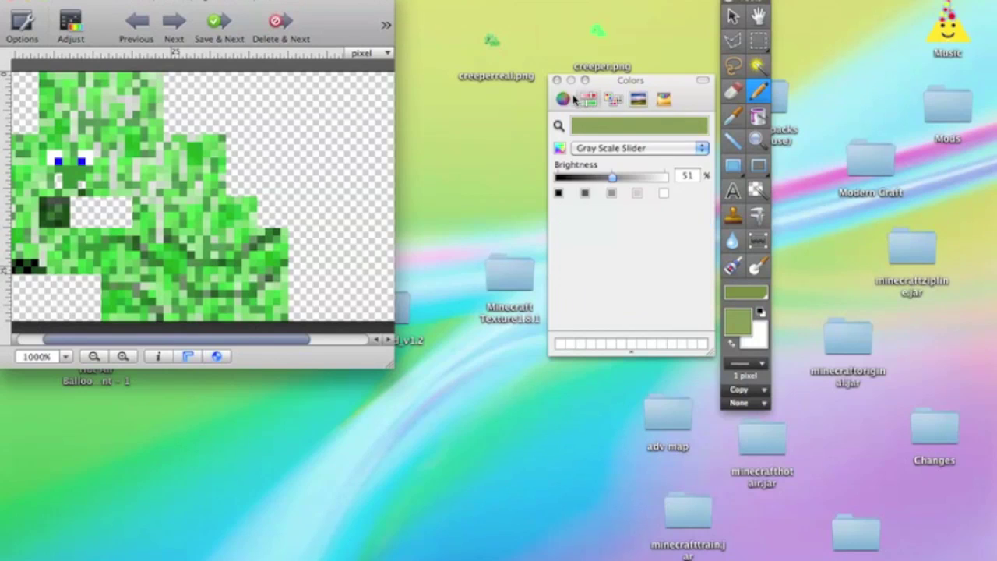
click(613, 99)
click(585, 273)
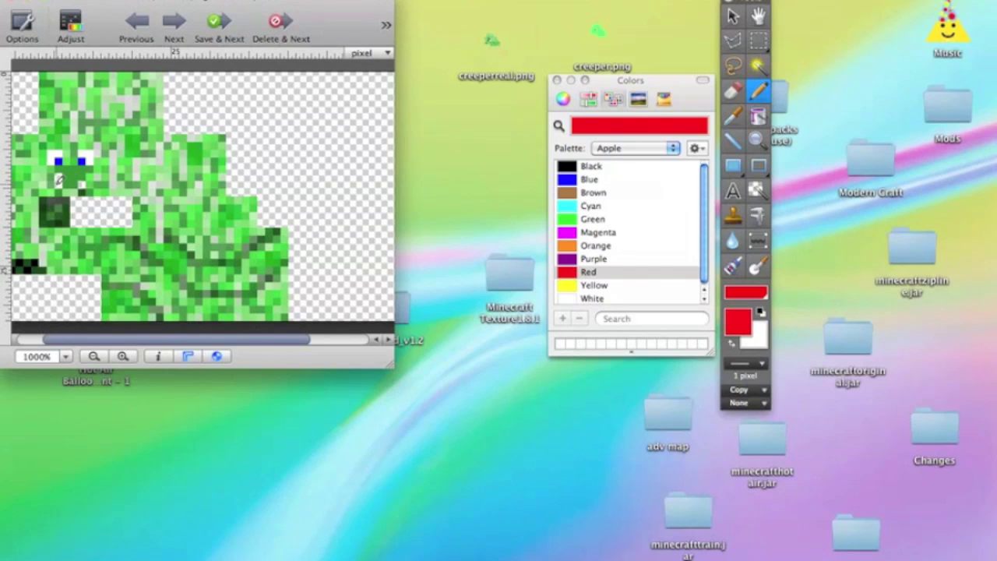
mouse_move(58, 181)
mouse_down()
mouse_move(82, 184)
mouse_move(82, 174)
mouse_move(56, 175)
mouse_up()
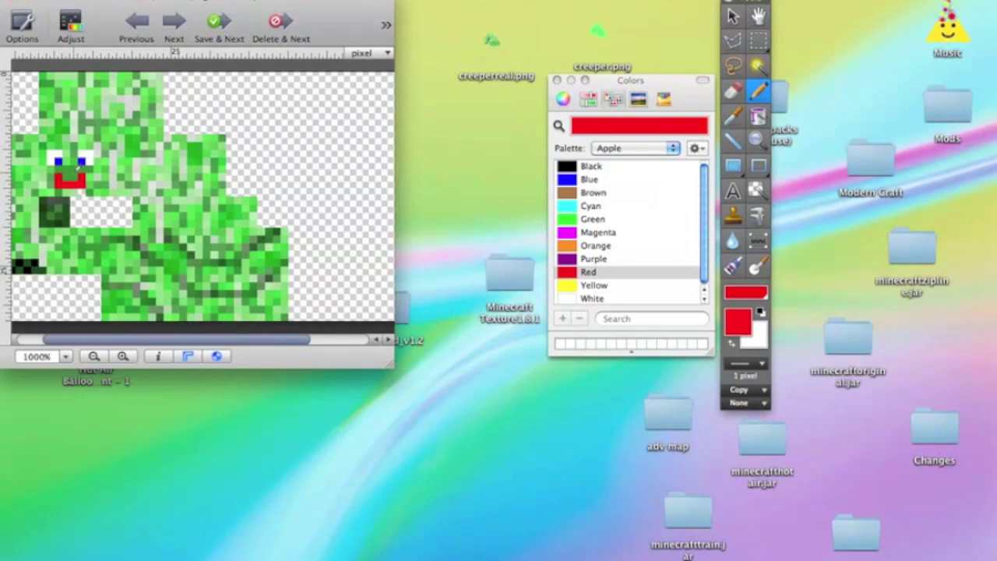
click(569, 167)
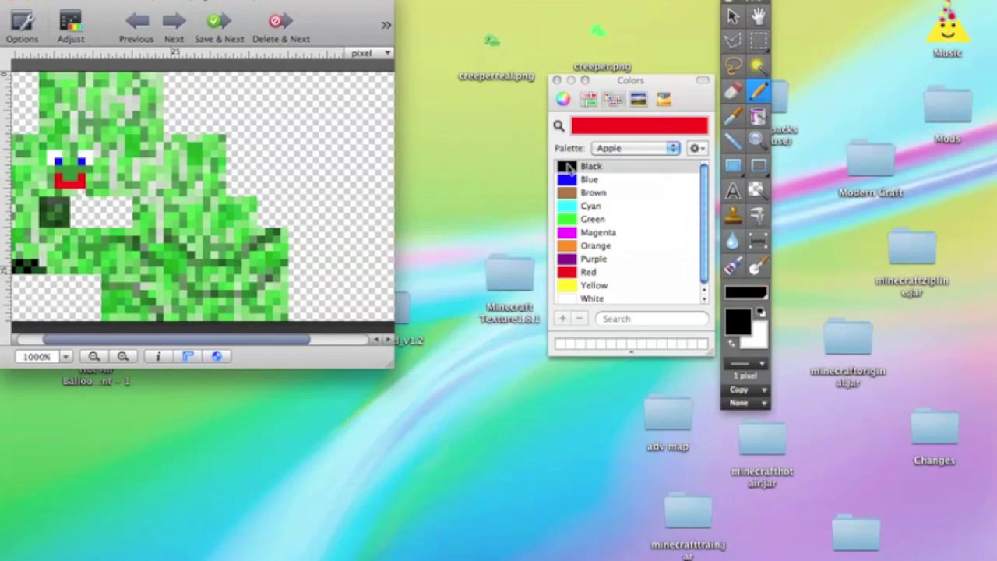
drag(59, 178, 86, 180)
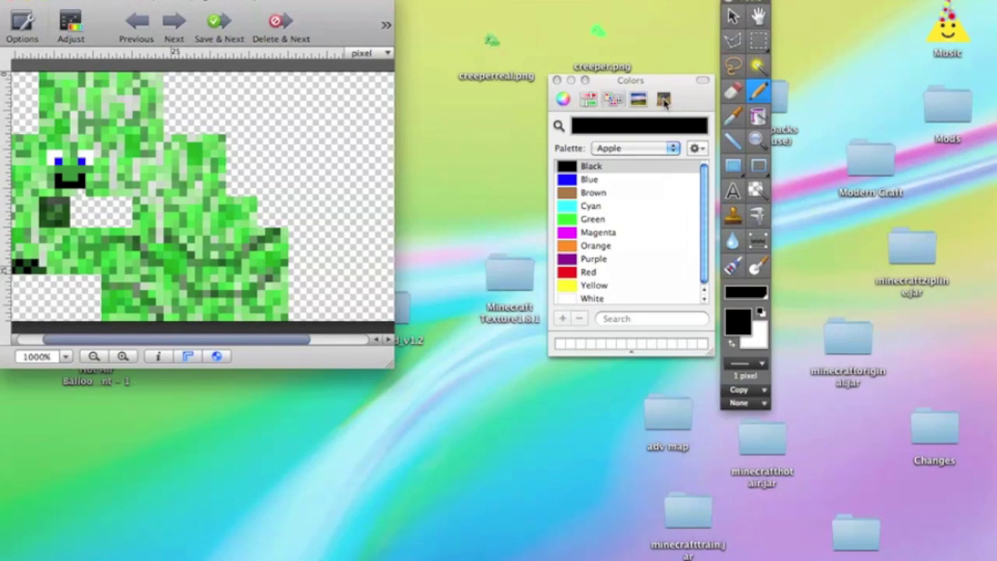
click(663, 100)
Pencil Sky blue over the texture's top section and erase the stray blue patch
click(616, 269)
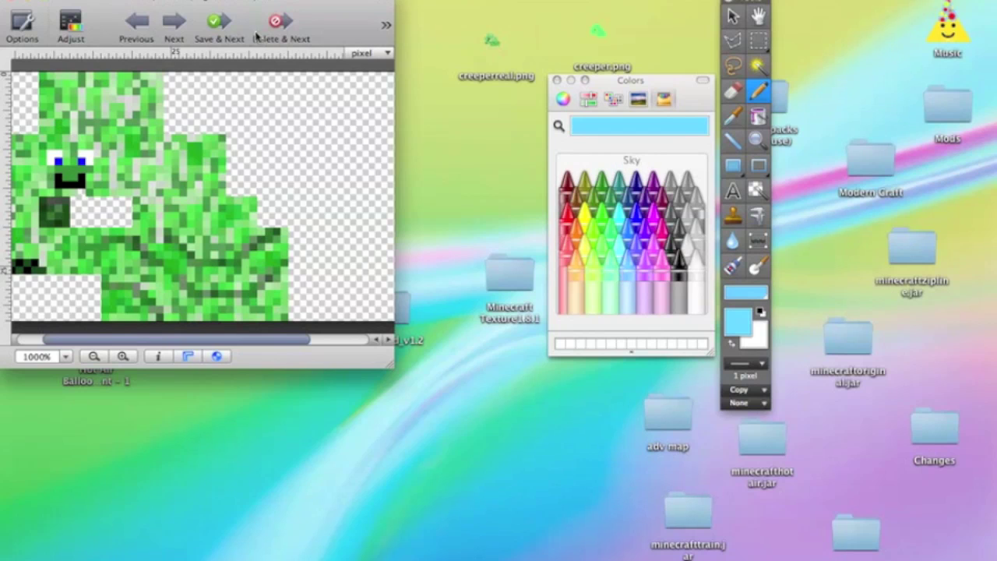
drag(161, 129, 45, 72)
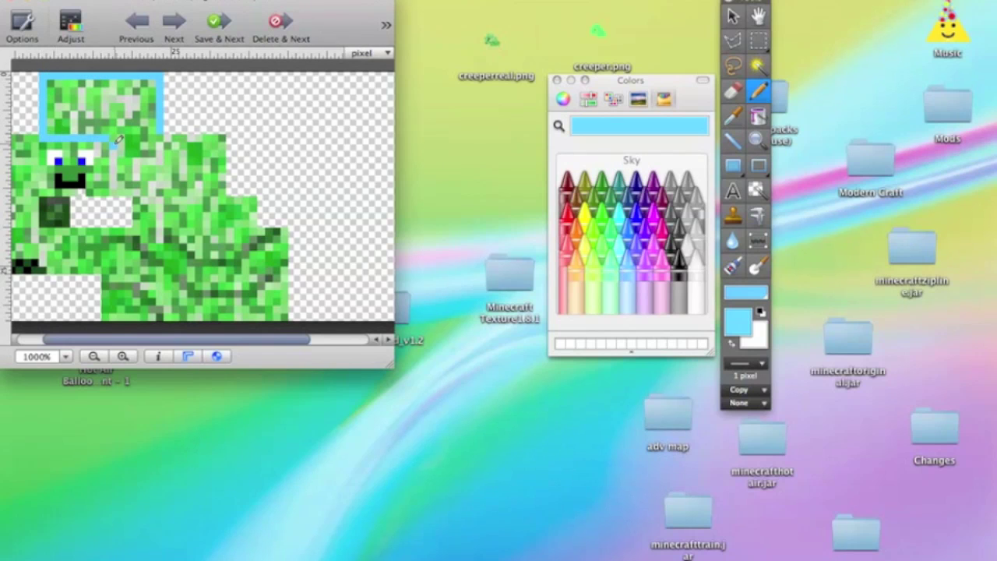
mouse_move(44, 71)
mouse_down()
mouse_move(127, 115)
mouse_move(59, 127)
mouse_move(82, 156)
mouse_move(78, 168)
mouse_move(74, 144)
mouse_move(15, 141)
mouse_move(71, 138)
mouse_move(46, 122)
mouse_up()
scroll(46, 146, left, 3)
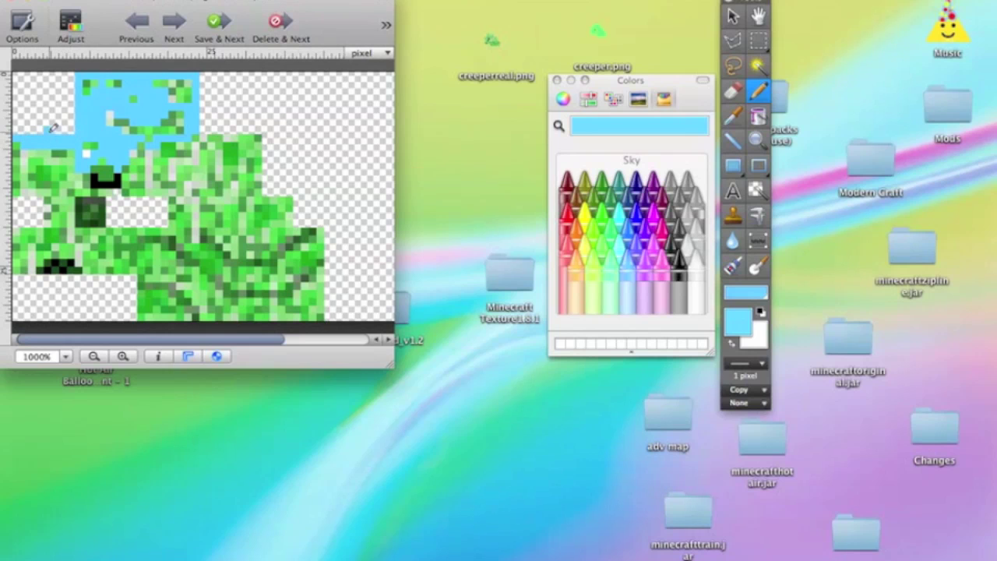
click(733, 92)
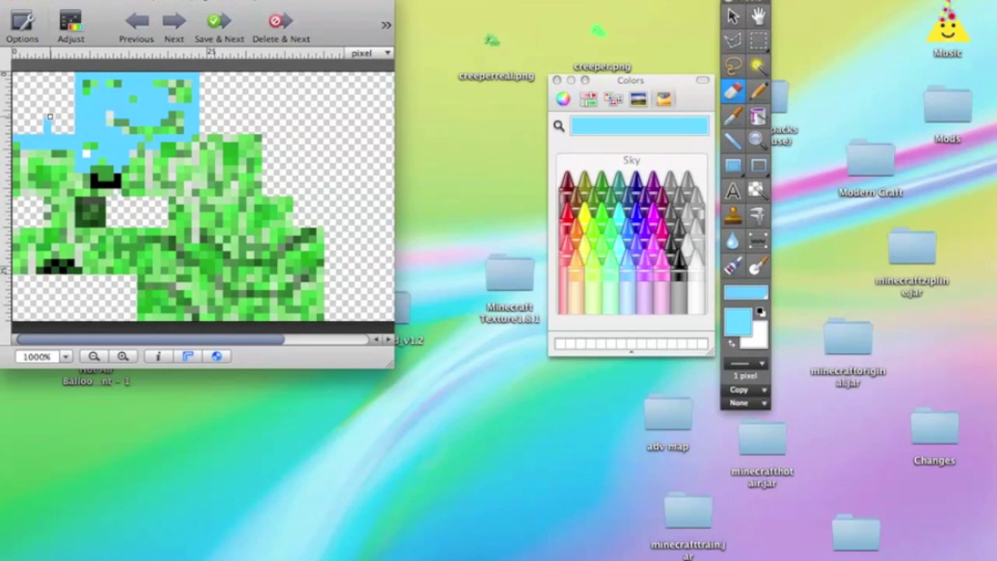
drag(49, 116, 56, 124)
Close creeperreal.png without saving, and quickly preview creeper.png before closing it
key(super+w)
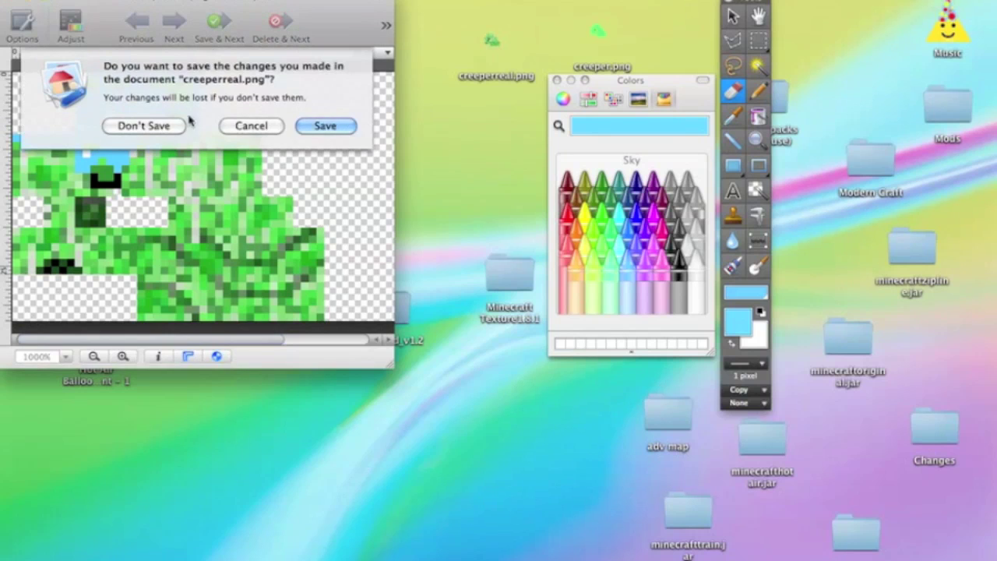
click(144, 125)
click(556, 80)
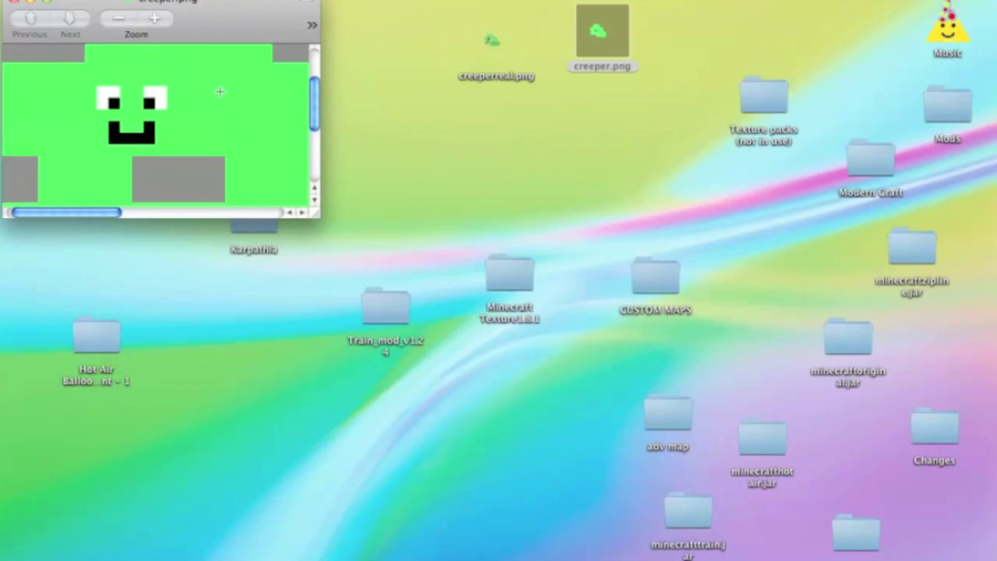
key(super+w)
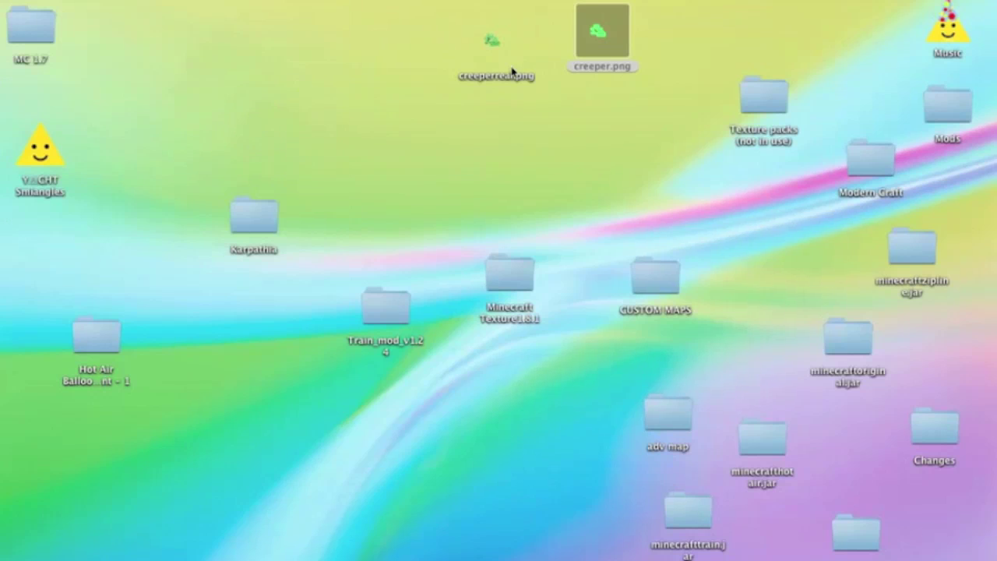
click(512, 71)
Browse Finder from Applications to the home folder's Library
click(204, 0)
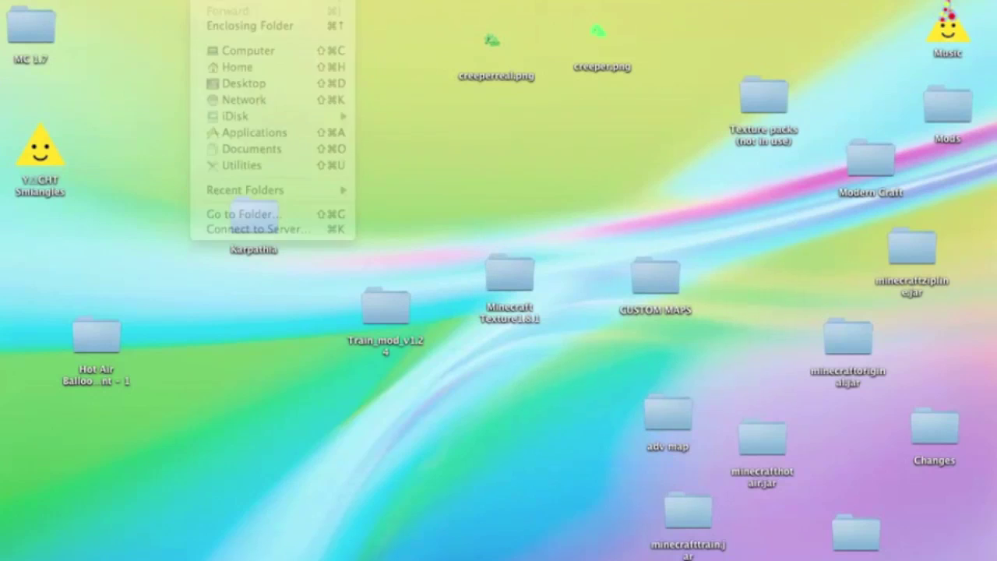
click(223, 138)
click(314, 264)
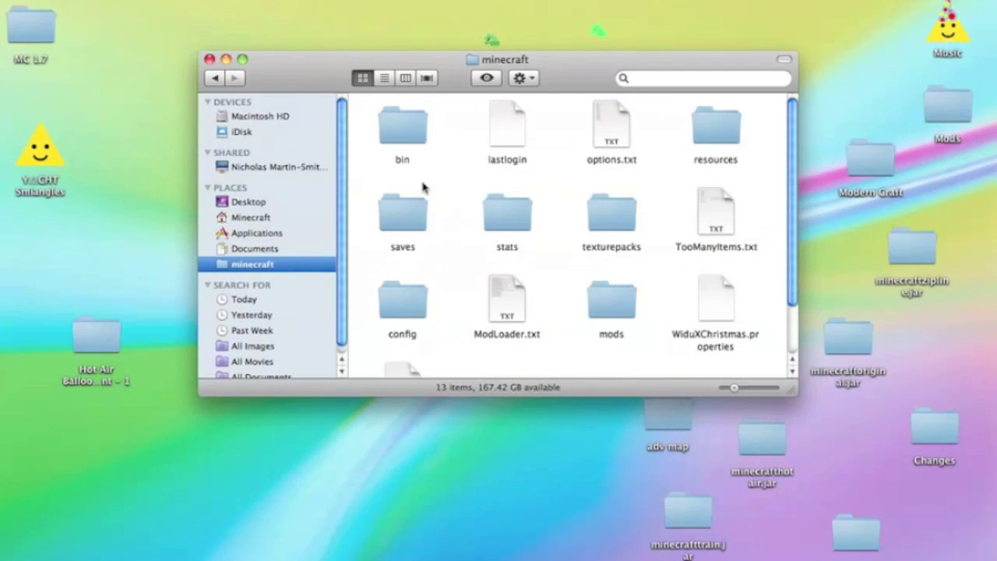
double_click(417, 141)
click(241, 218)
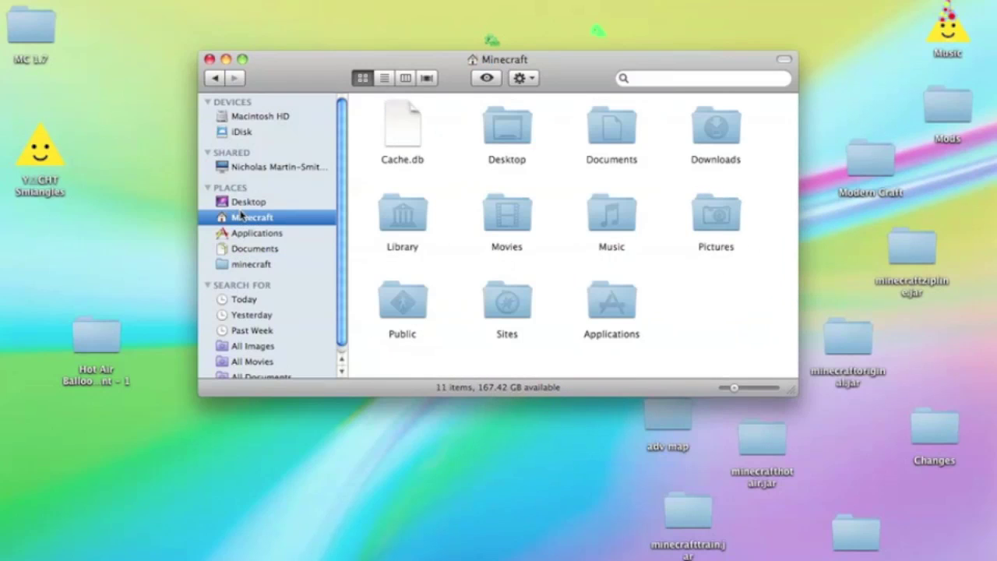
double_click(411, 234)
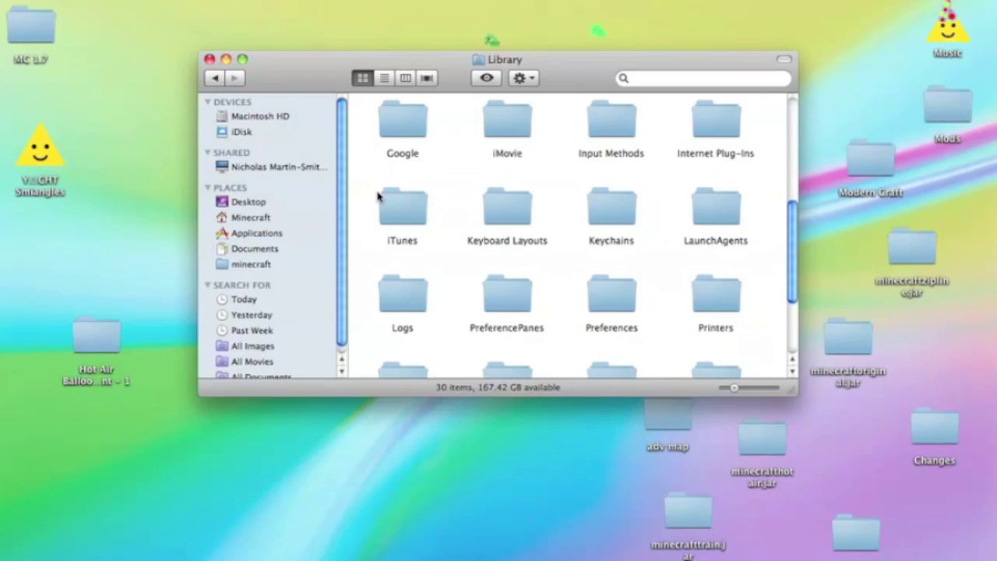
Open Application Support > minecraft > bin > minecraft.jar > mob folder
scroll(482, 192, up, 5)
scroll(482, 192, up, 2)
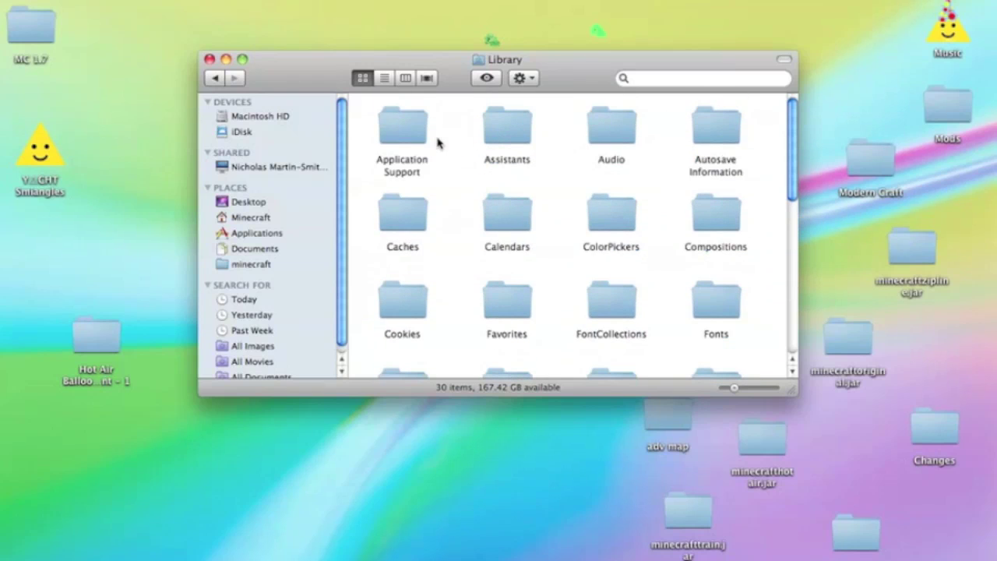
click(396, 127)
double_click(397, 127)
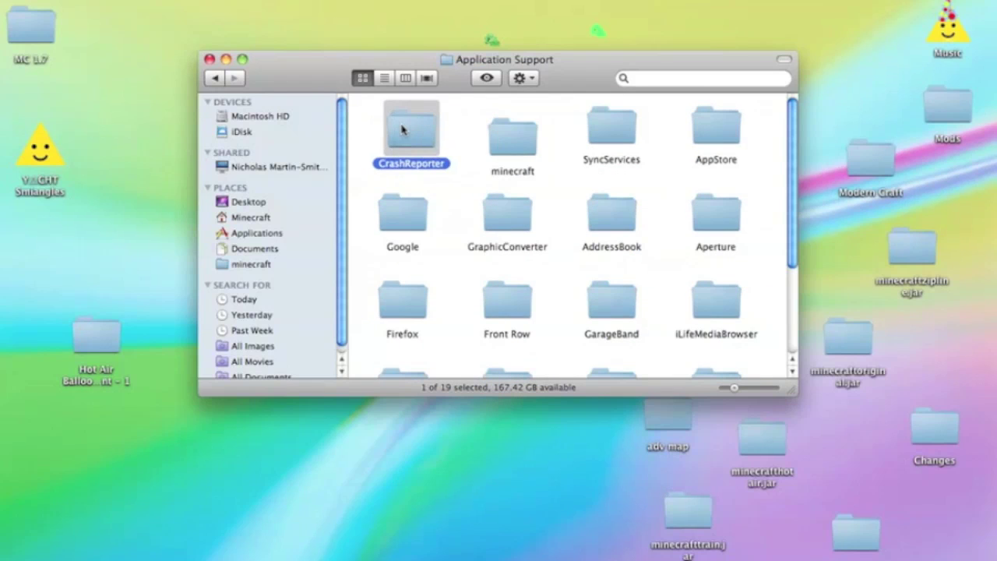
double_click(532, 145)
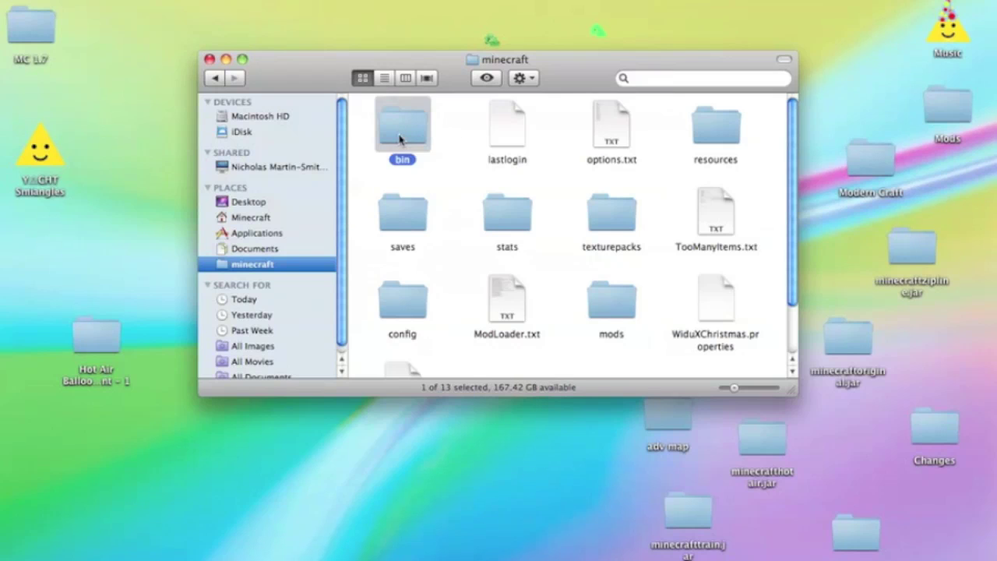
double_click(403, 139)
double_click(696, 226)
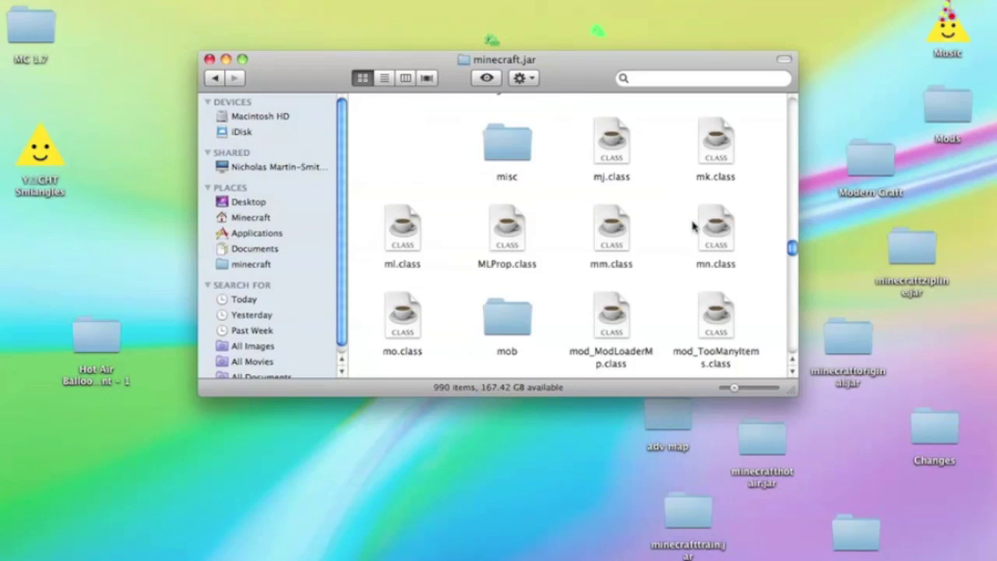
click(492, 333)
double_click(493, 333)
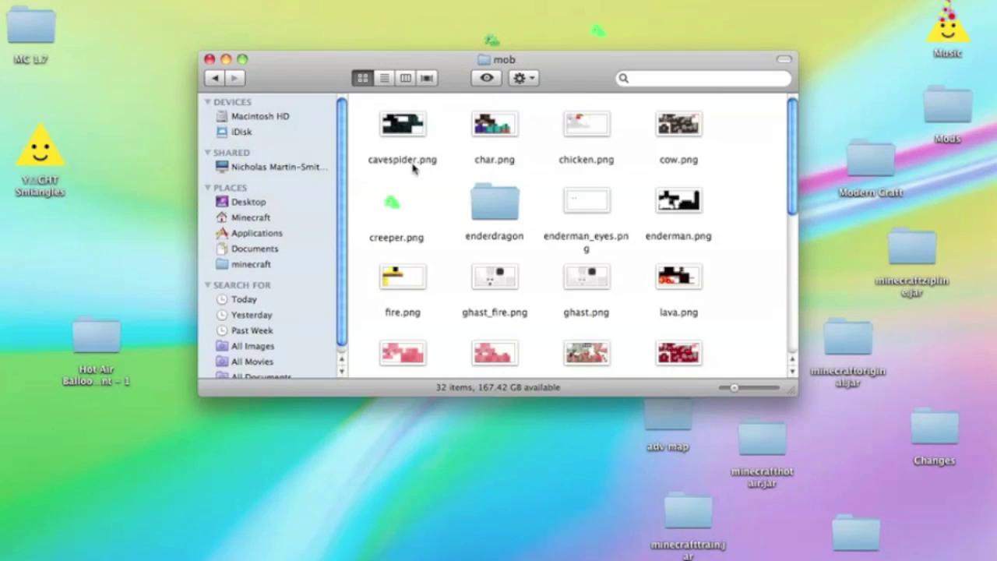
Drag the edited desktop creeper.png into mob, replacing the original, and close the window
click(602, 45)
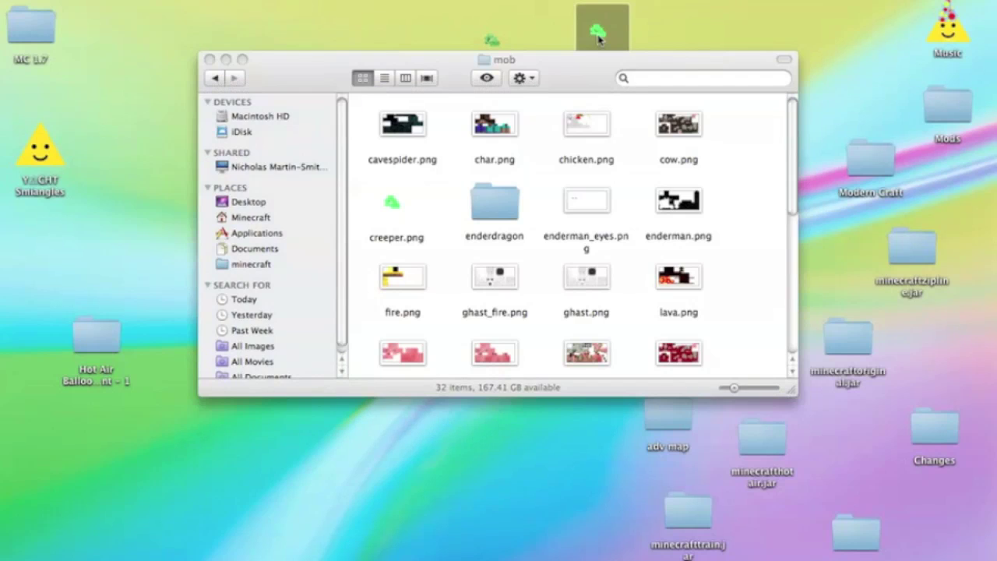
drag(471, 105, 459, 209)
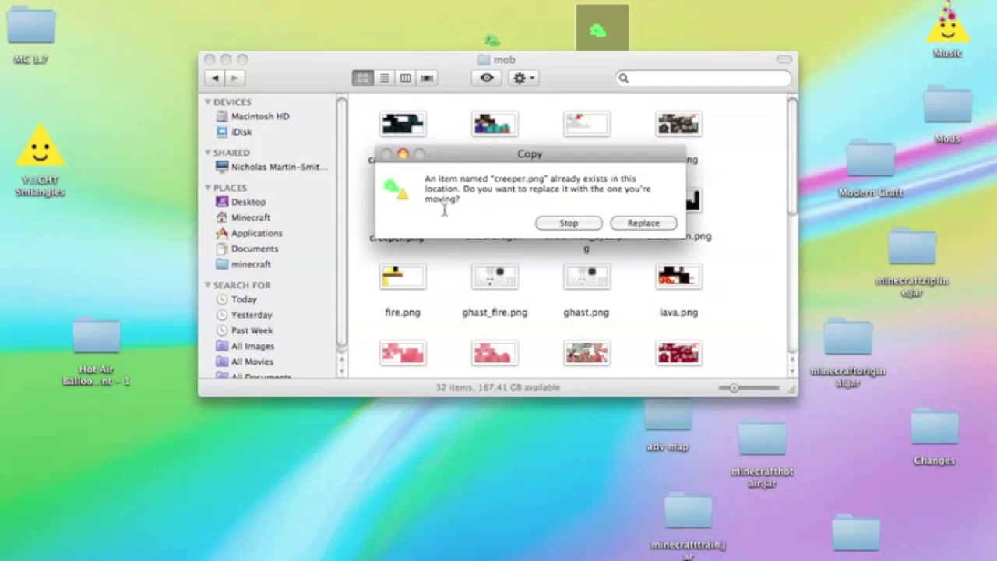
click(643, 224)
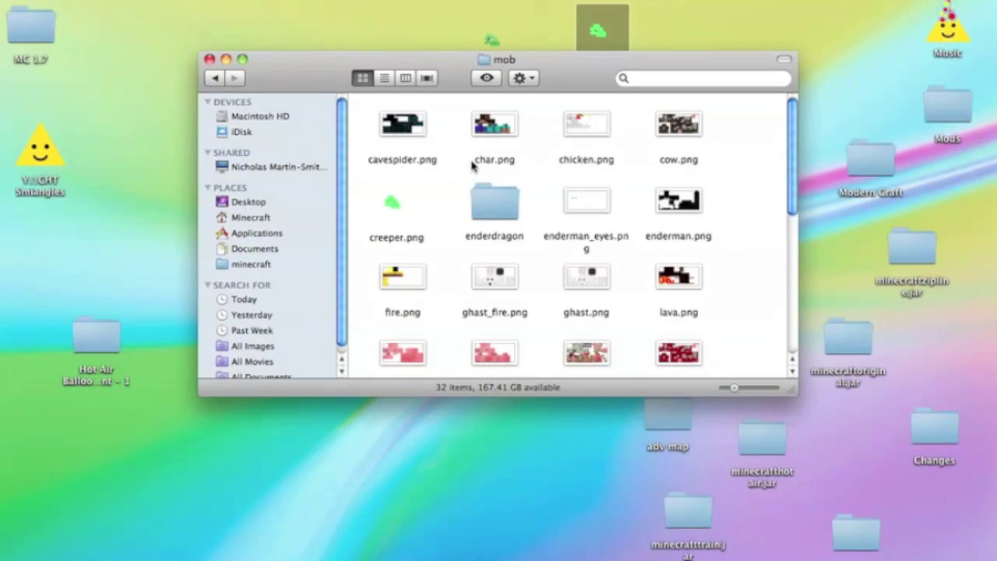
key(super+w)
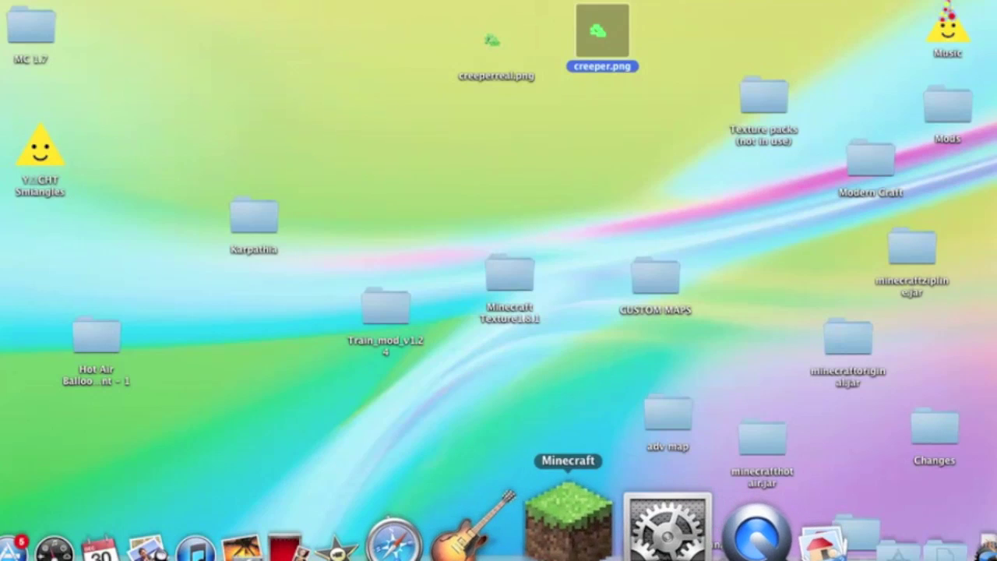
Launch Minecraft and start the Holyr singleplayer world
click(568, 505)
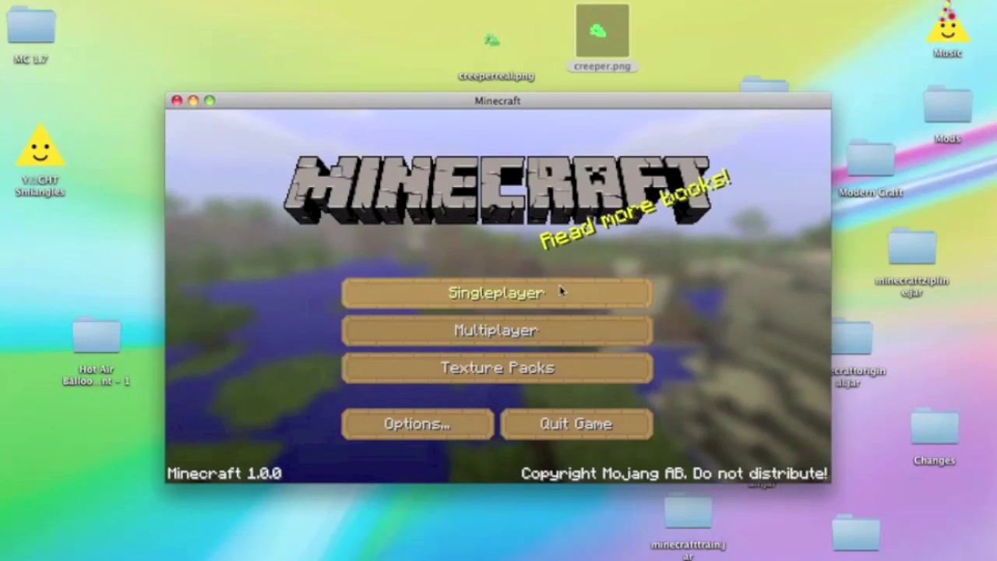
click(561, 292)
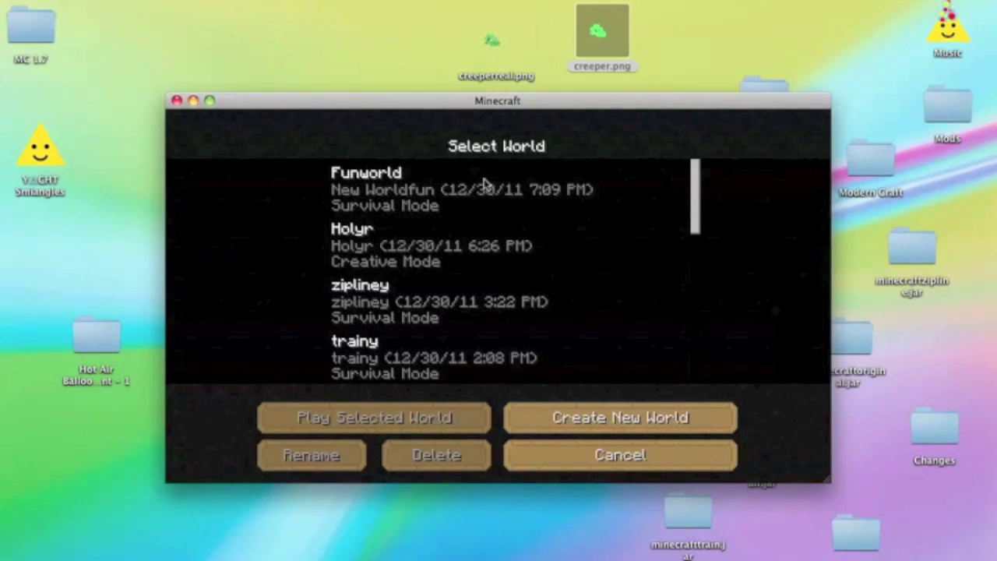
click(450, 267)
click(449, 267)
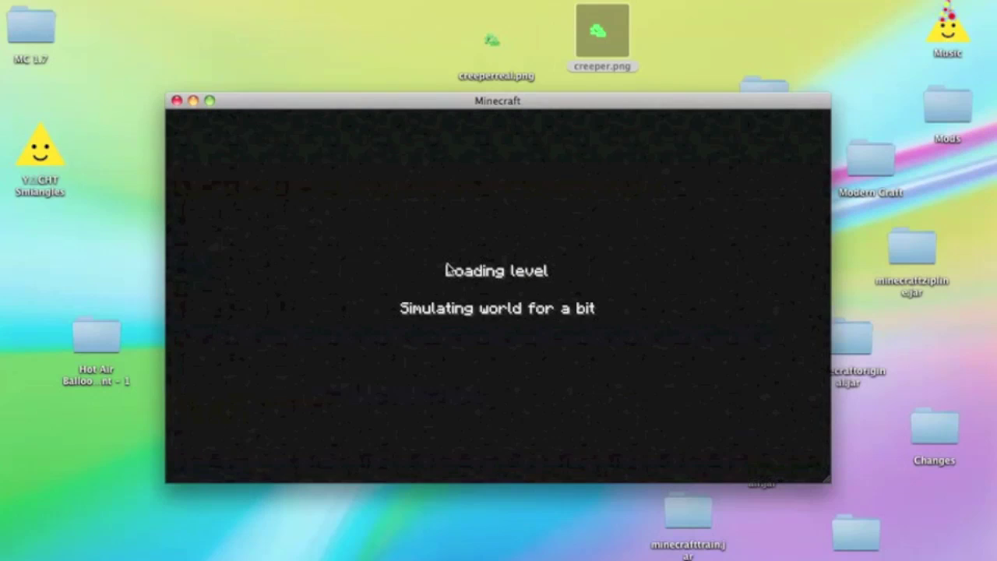
Pause to view the game Options, then resume playing
key(Escape)
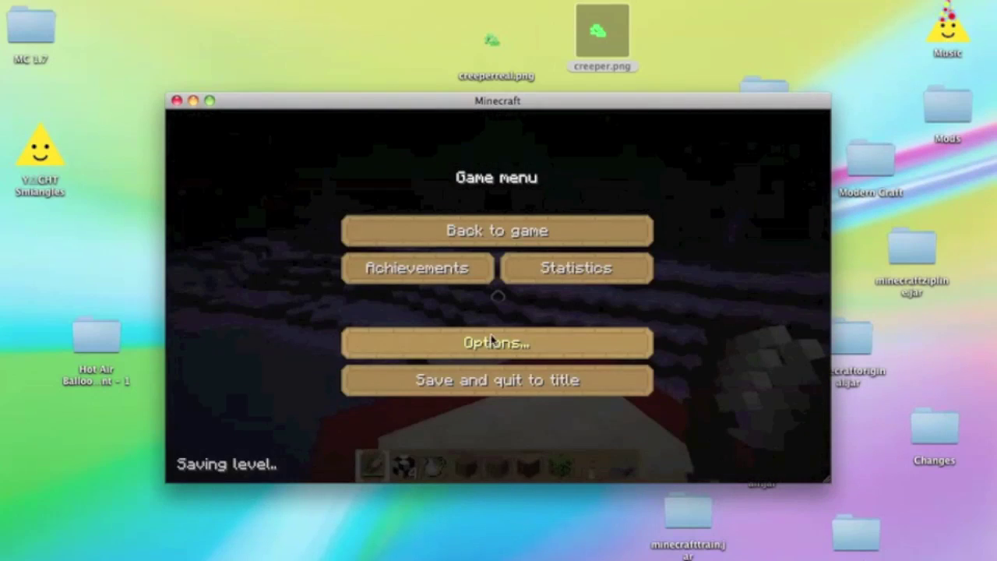
click(491, 340)
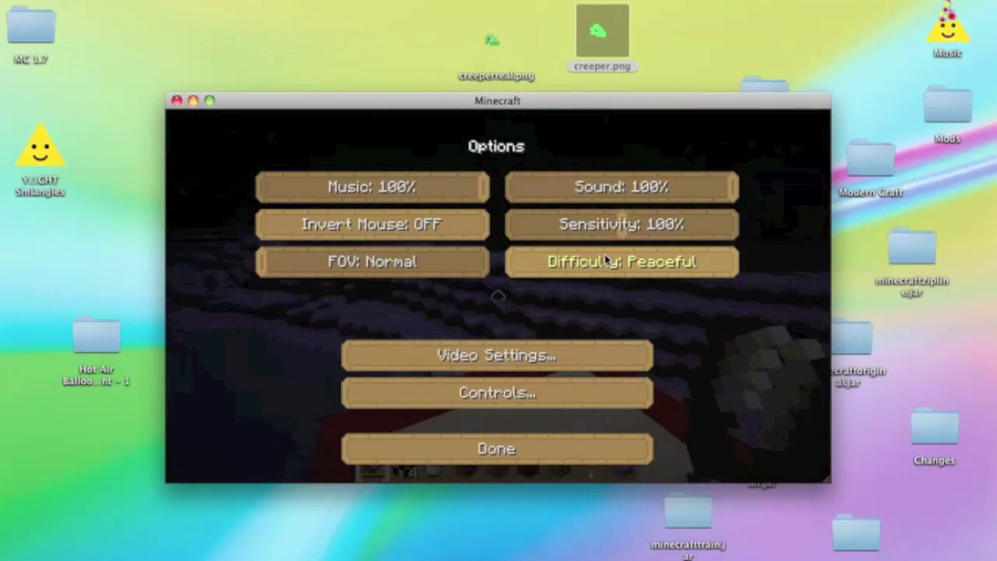
key(Escape)
scroll(499, 296, down, 1)
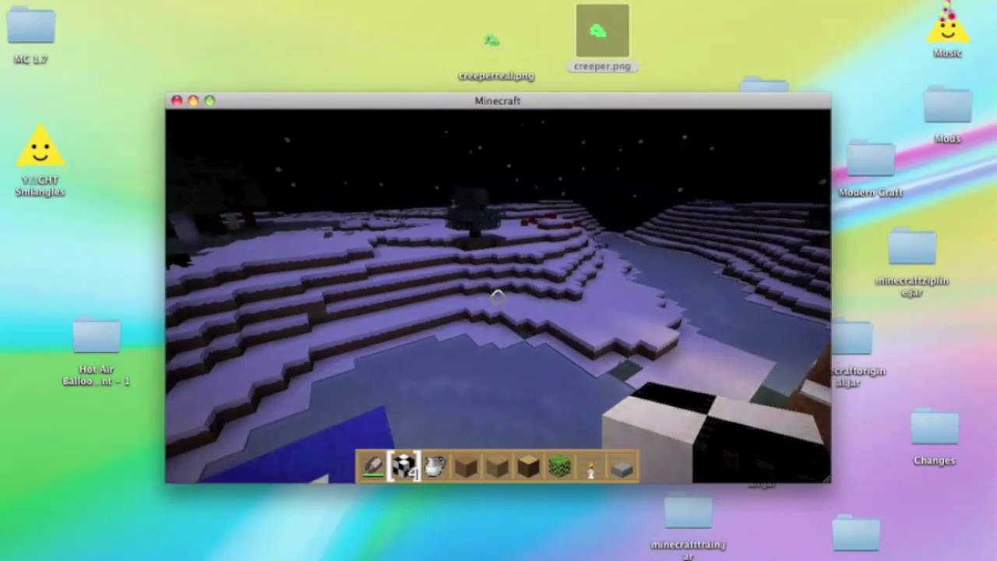
Walk toward the tree and hit the creeper wearing the new smiley face
key(w)
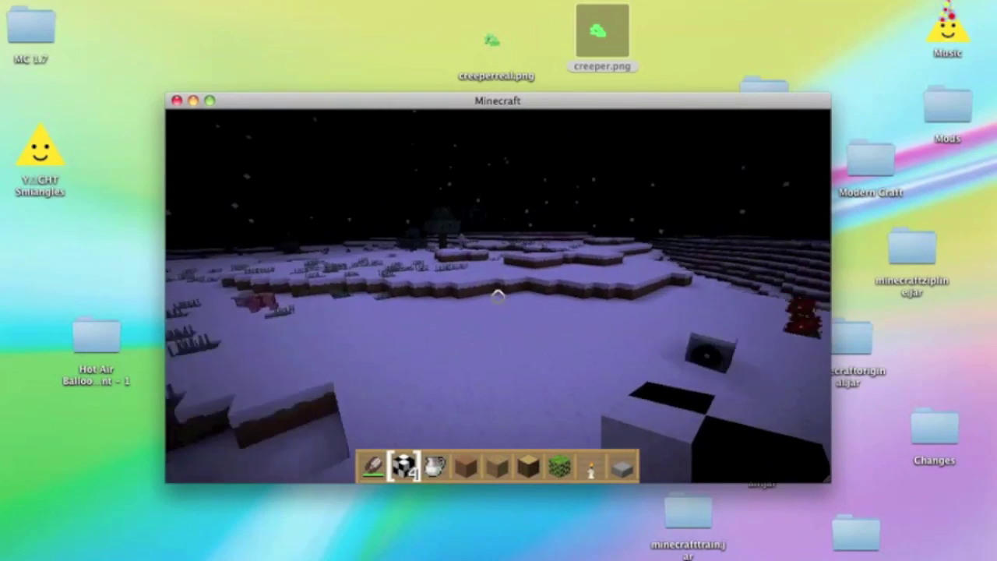
key(w)
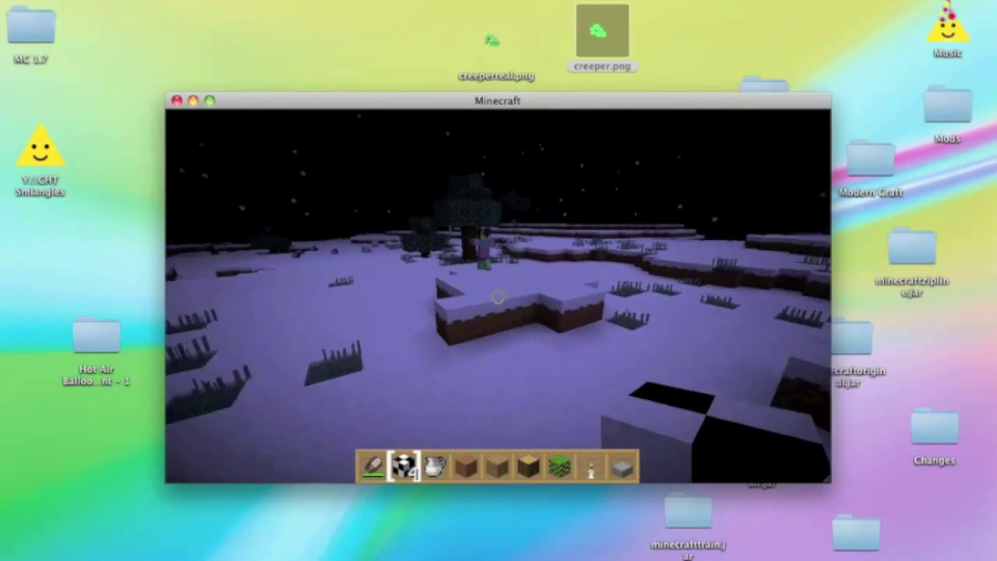
key(w)
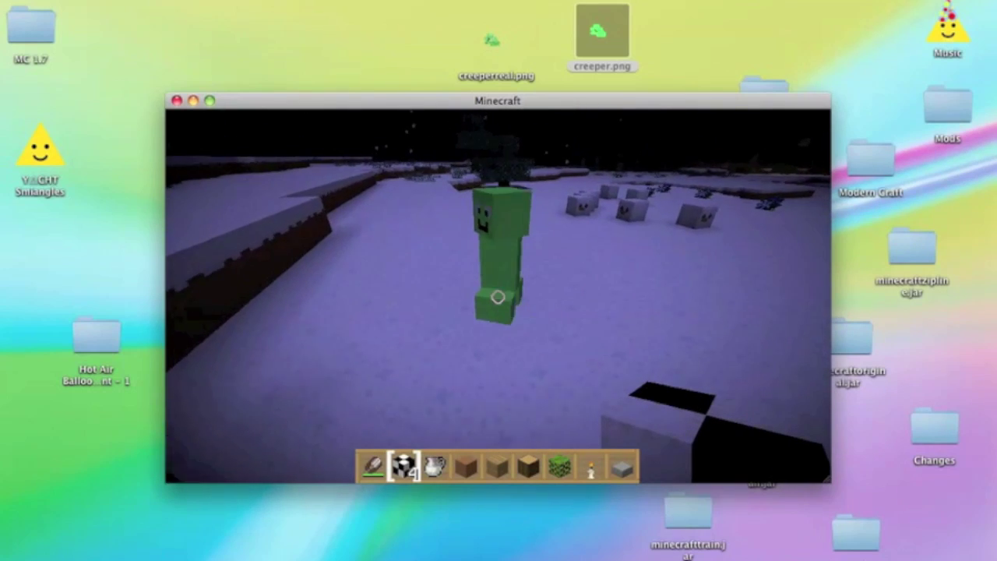
click(498, 297)
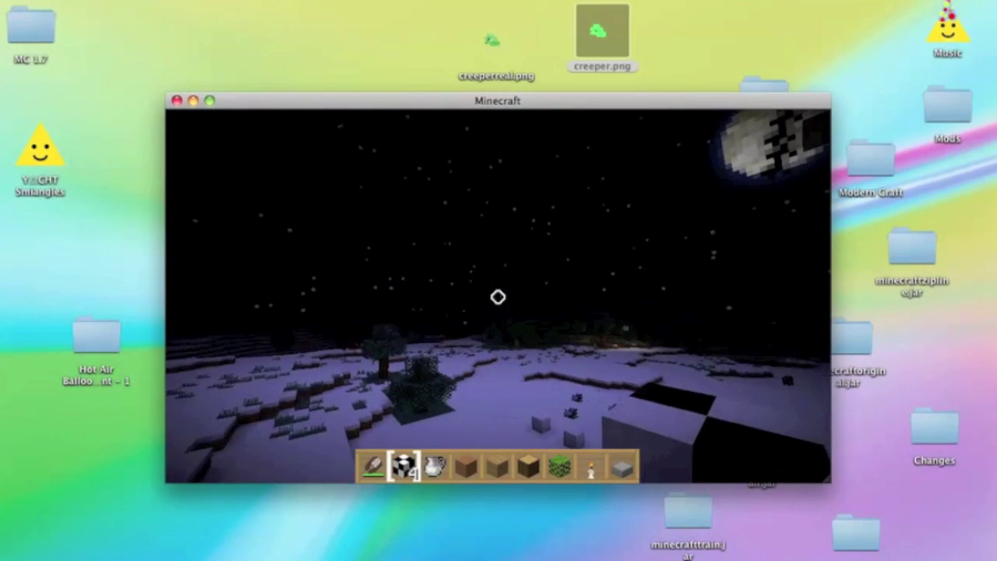
Save and quit to title, then quit Minecraft
key(Escape)
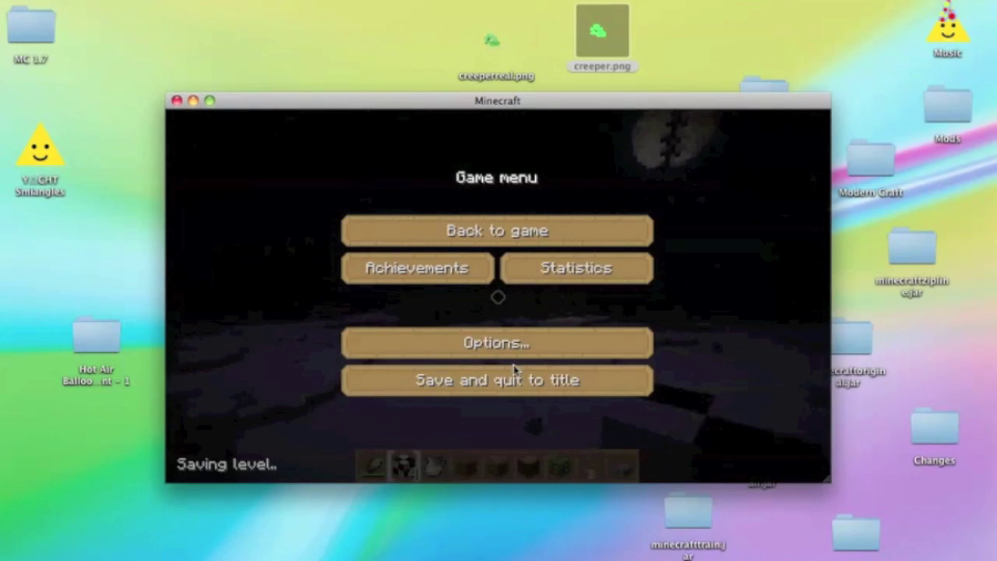
click(504, 378)
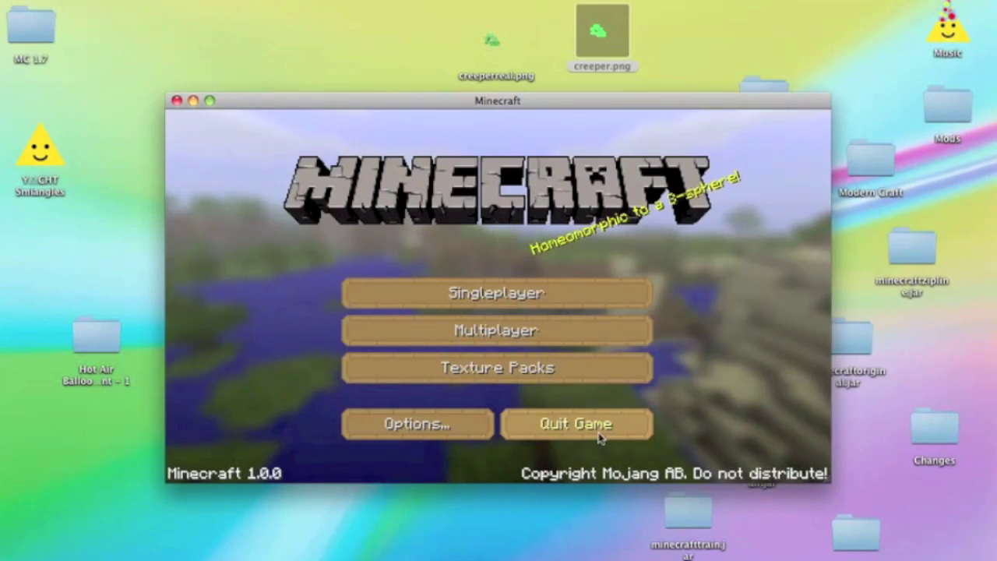
click(600, 437)
Open minecraft.jar's mob folder via the Go menu, minecraft and bin
click(211, 0)
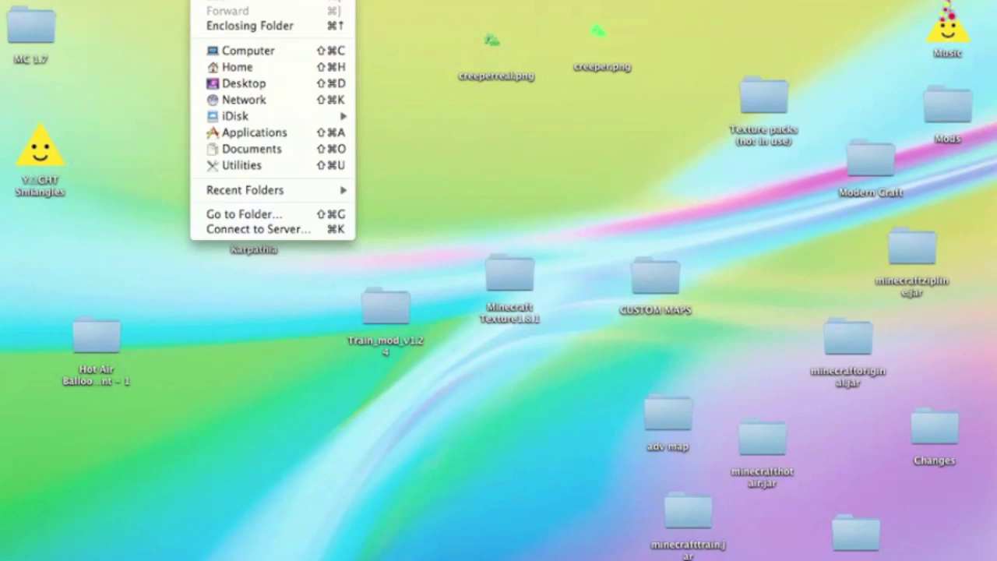
click(258, 136)
click(251, 266)
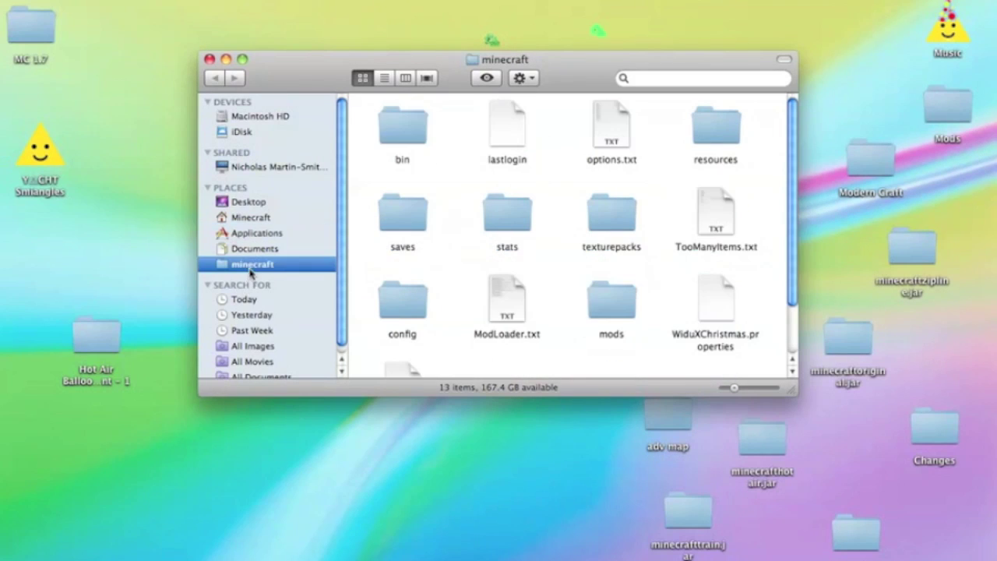
double_click(413, 115)
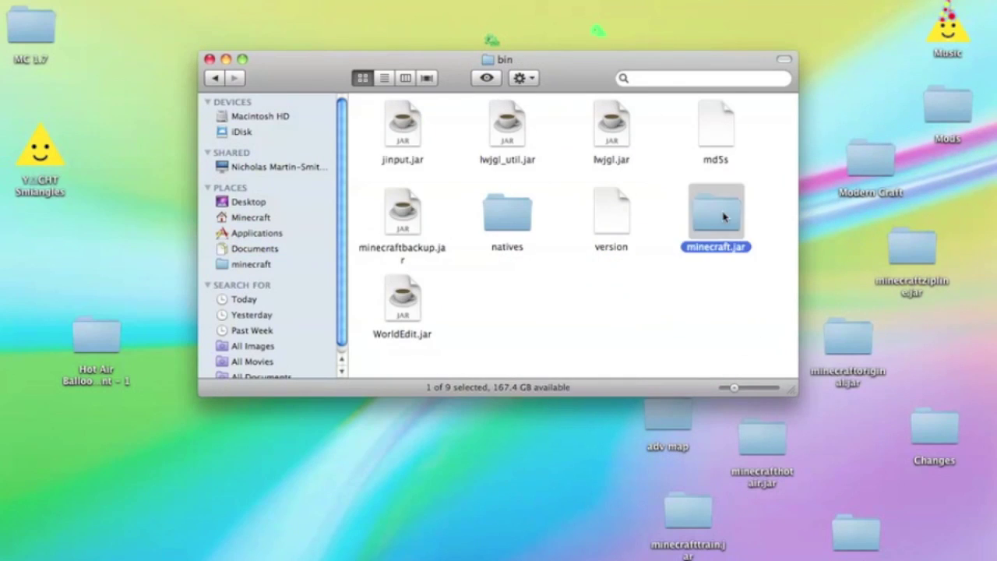
double_click(723, 218)
scroll(721, 223, down, 3)
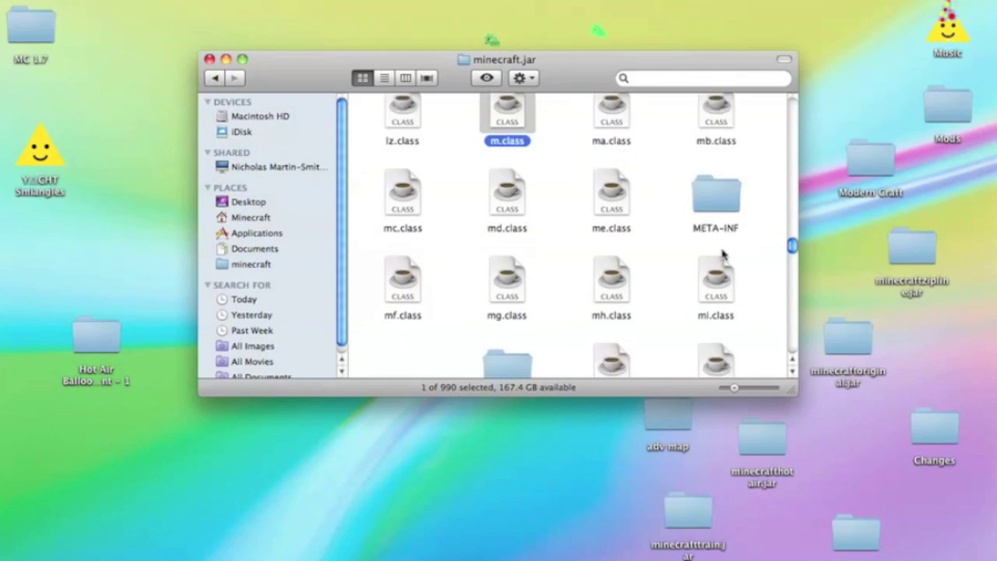
scroll(517, 237, down, 5)
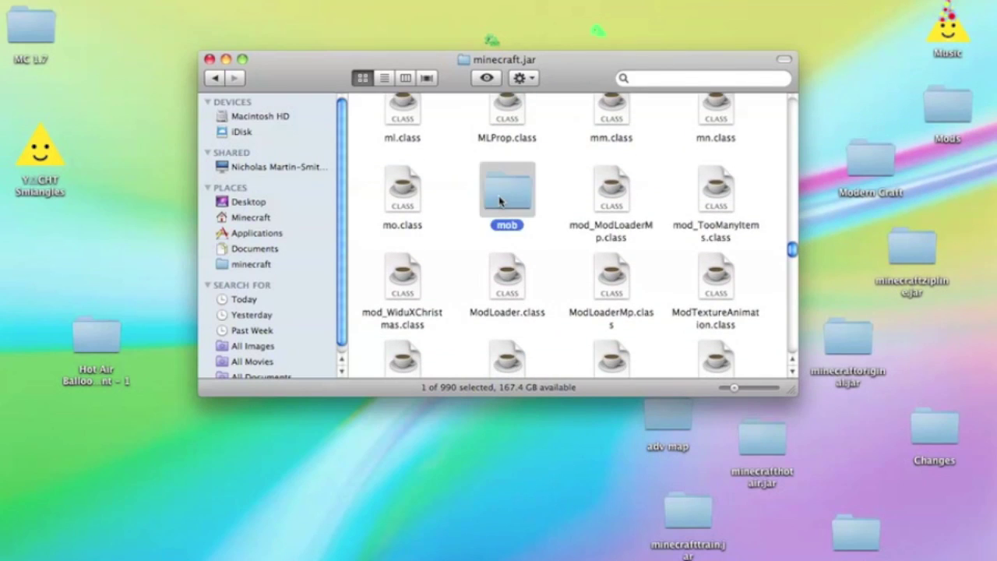
double_click(501, 201)
Copy skeleton.png from the mob folder onto the desktop and bring up its actions menu
scroll(418, 301, down, 1)
scroll(418, 265, down, 2)
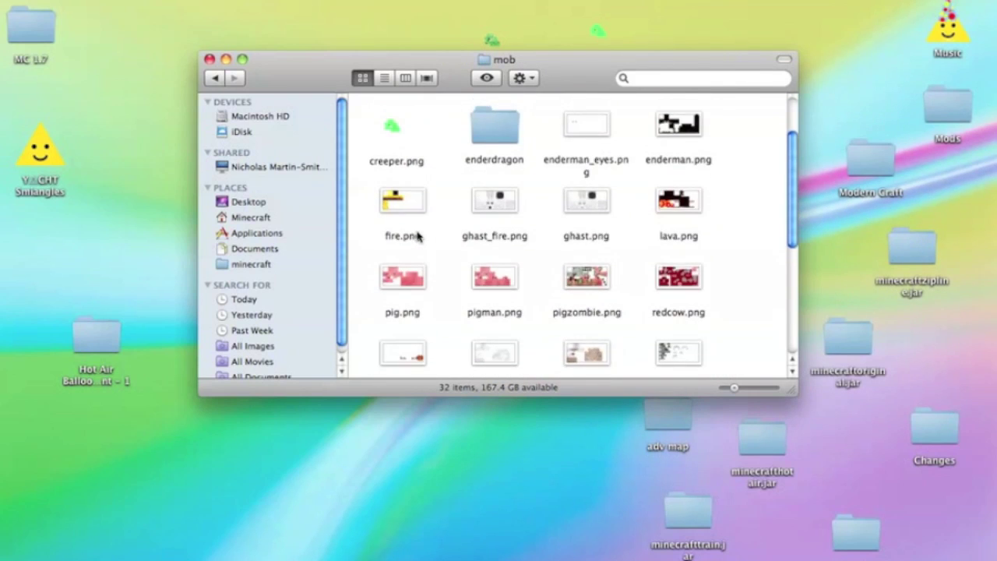
scroll(418, 236, up, 2)
scroll(418, 236, down, 5)
scroll(418, 236, up, 1)
scroll(419, 236, down, 1)
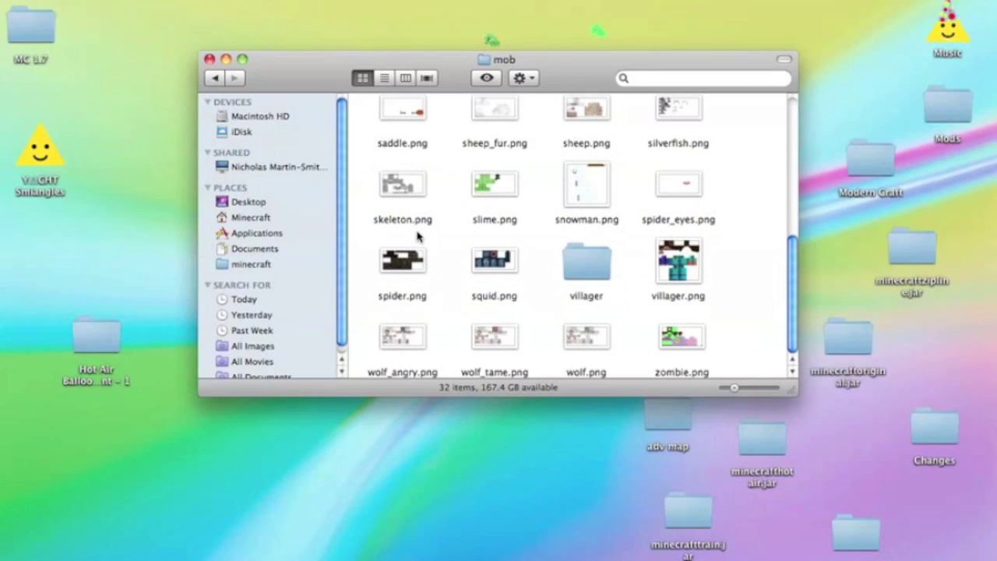
scroll(418, 236, up, 1)
scroll(413, 206, up, 1)
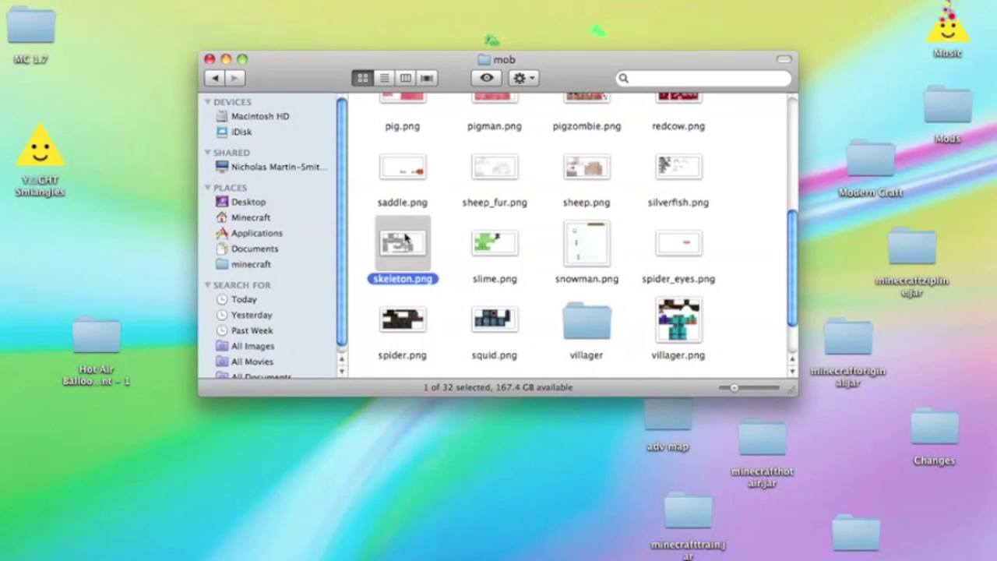
click(406, 511)
click(403, 281)
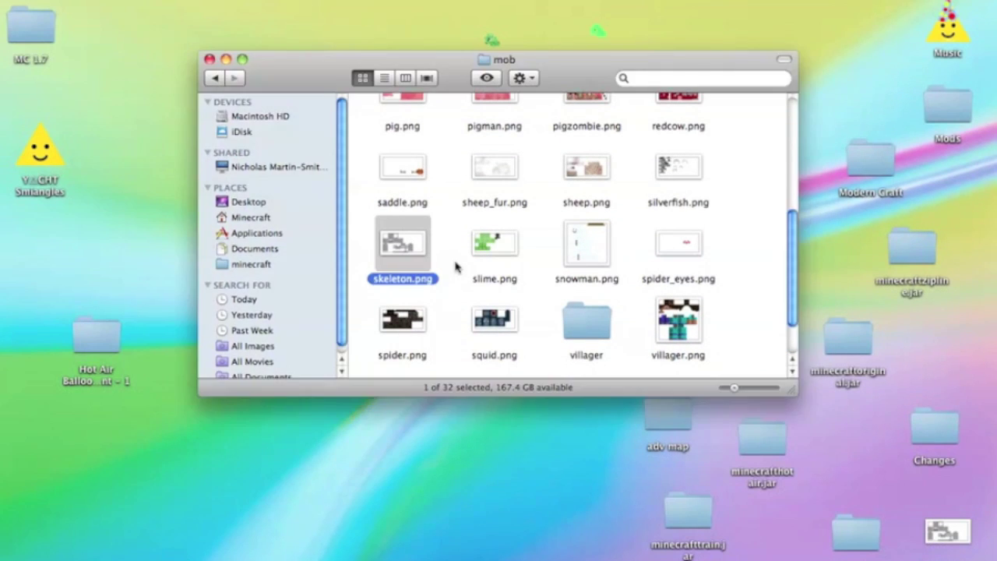
key(super+w)
drag(502, 480, 405, 481)
right_click(404, 481)
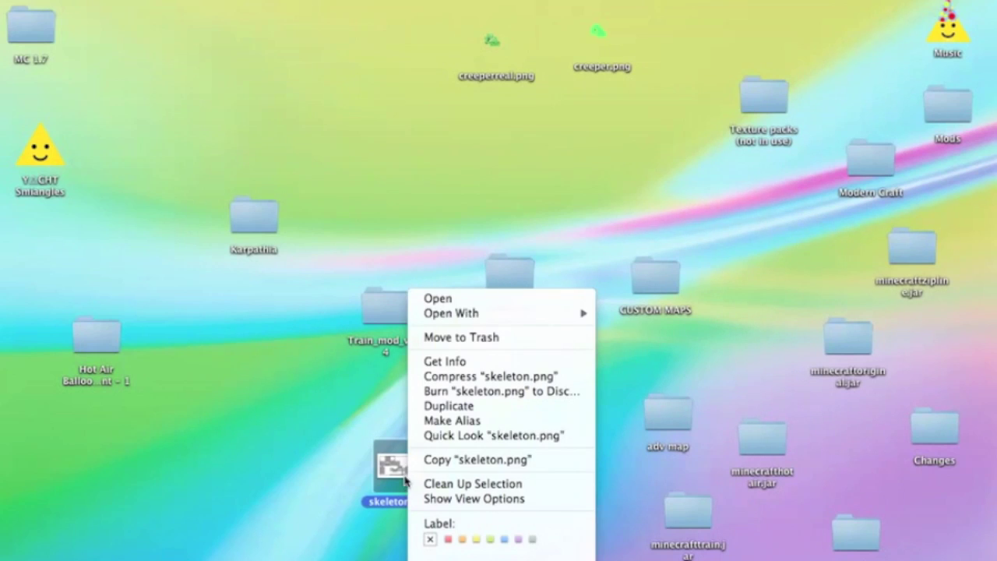